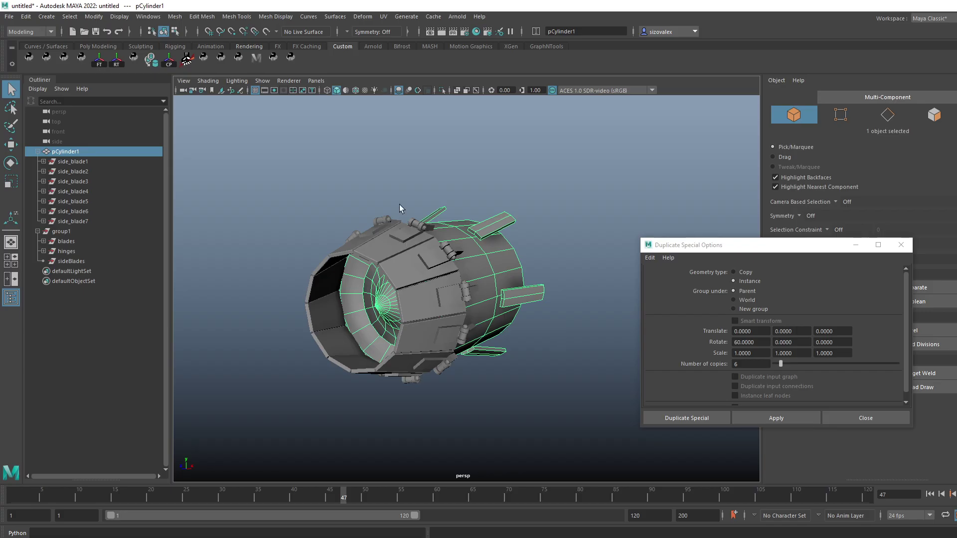
# Step: Move side_blade1 through side_blade7 out of pCylinder1 into the sideBlades group and collapse that group
pyautogui.keyDown('alt'); pyautogui.moveTo(400, 208); pyautogui.dragTo(391, 313); pyautogui.keyUp('alt')
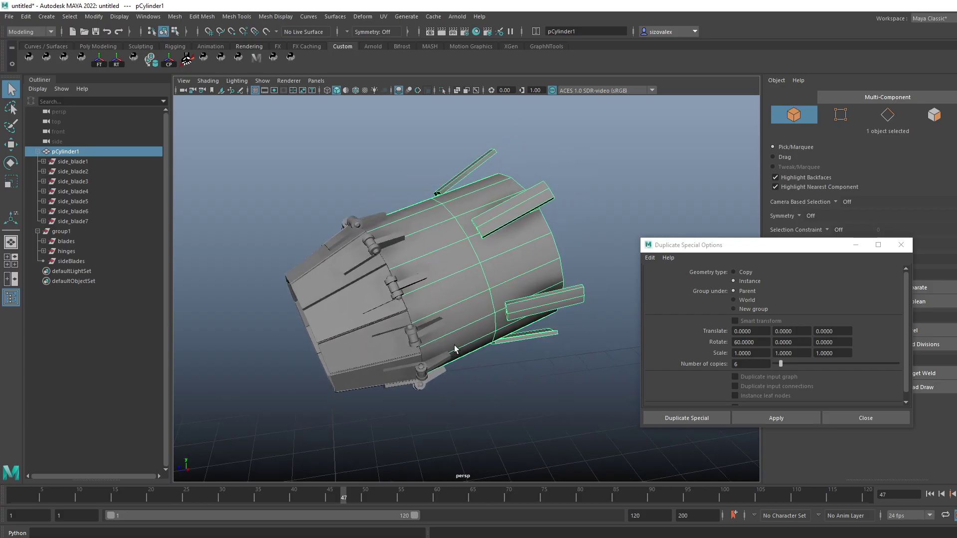
pyautogui.scroll(-2, 454, 349)
pyautogui.click(80, 162)
pyautogui.keyDown('shift'); pyautogui.click(87, 221); pyautogui.keyUp('shift')
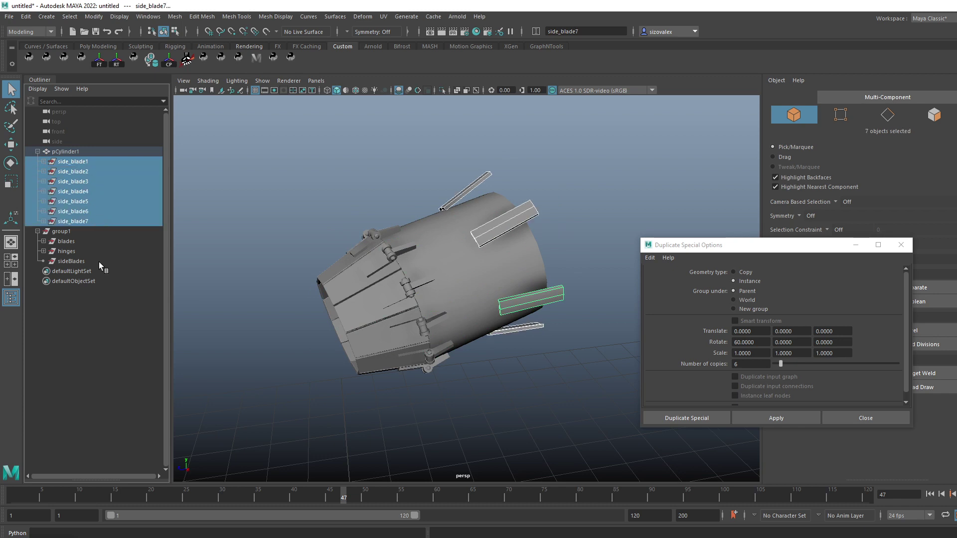
pyautogui.moveTo(99, 261); pyautogui.dragTo(89, 255)
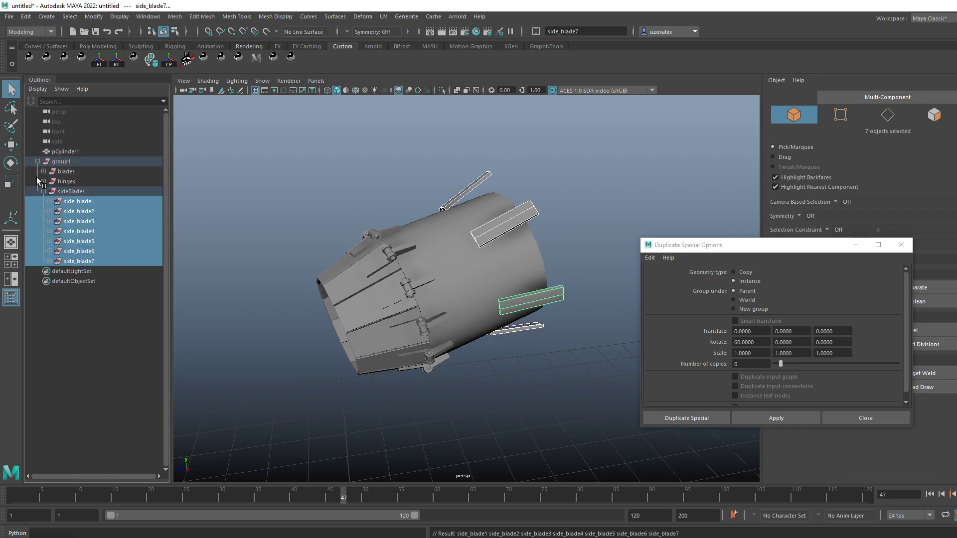
pyautogui.click(43, 191)
# Step: Deselect the side blades and inspect the nozzle, hinges and blades from several angles
pyautogui.keyDown('alt'); pyautogui.moveTo(516, 345); pyautogui.dragTo(536, 359); pyautogui.keyUp('alt')
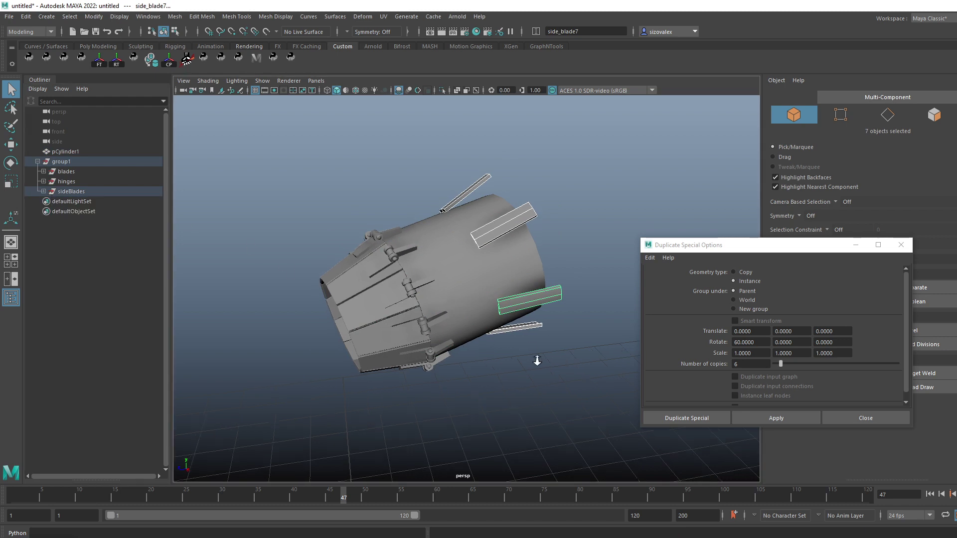
pyautogui.keyDown('alt'); pyautogui.moveTo(536, 359); pyautogui.dragTo(483, 349, button='right'); pyautogui.keyUp('alt')
pyautogui.keyDown('alt'); pyautogui.moveTo(483, 349); pyautogui.dragTo(574, 391); pyautogui.keyUp('alt')
pyautogui.click(502, 351)
pyautogui.keyDown('alt'); pyautogui.moveTo(573, 391); pyautogui.dragTo(639, 393, button='right'); pyautogui.keyUp('alt')
pyautogui.keyDown('alt'); pyautogui.moveTo(484, 309); pyautogui.dragTo(355, 270); pyautogui.keyUp('alt')
pyautogui.keyDown('alt'); pyautogui.moveTo(464, 302); pyautogui.dragTo(411, 301, button='right'); pyautogui.keyUp('alt')
pyautogui.keyDown('alt'); pyautogui.moveTo(412, 301); pyautogui.dragTo(438, 312); pyautogui.keyUp('alt')
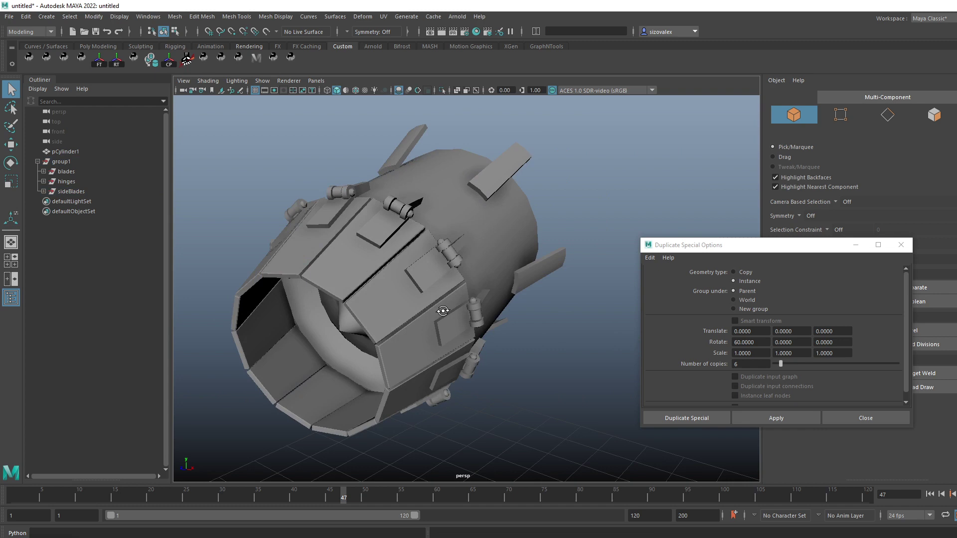
# Step: Draw a narrow polygon plane on the grid, away from the engine, and show the Channel Box
pyautogui.scroll(-5, 449, 370)
pyautogui.keyDown('alt'); pyautogui.moveTo(449, 369); pyautogui.dragTo(479, 337); pyautogui.keyUp('alt')
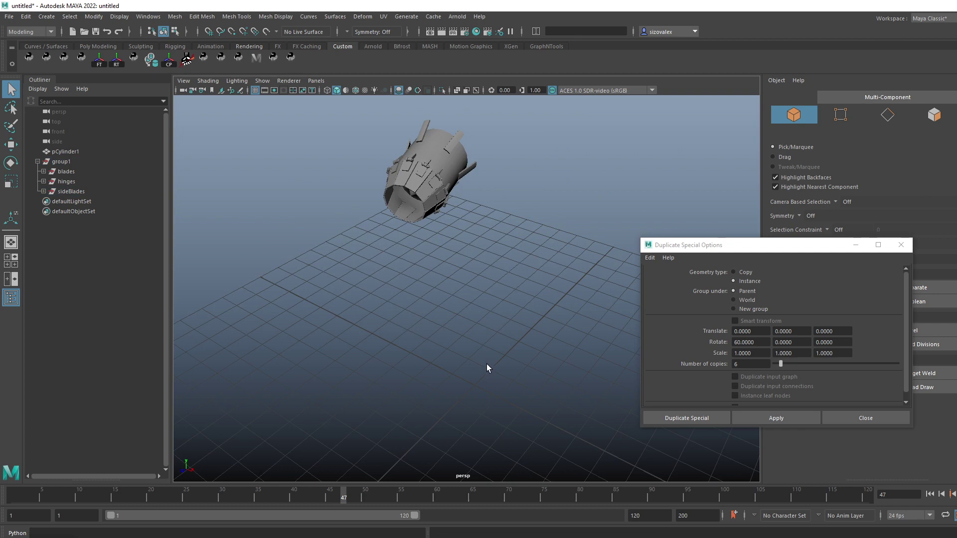
pyautogui.keyDown('shift'); pyautogui.moveTo(487, 363); pyautogui.dragTo(418, 339, button='right'); pyautogui.keyUp('shift')
pyautogui.moveTo(459, 398); pyautogui.dragTo(512, 379)
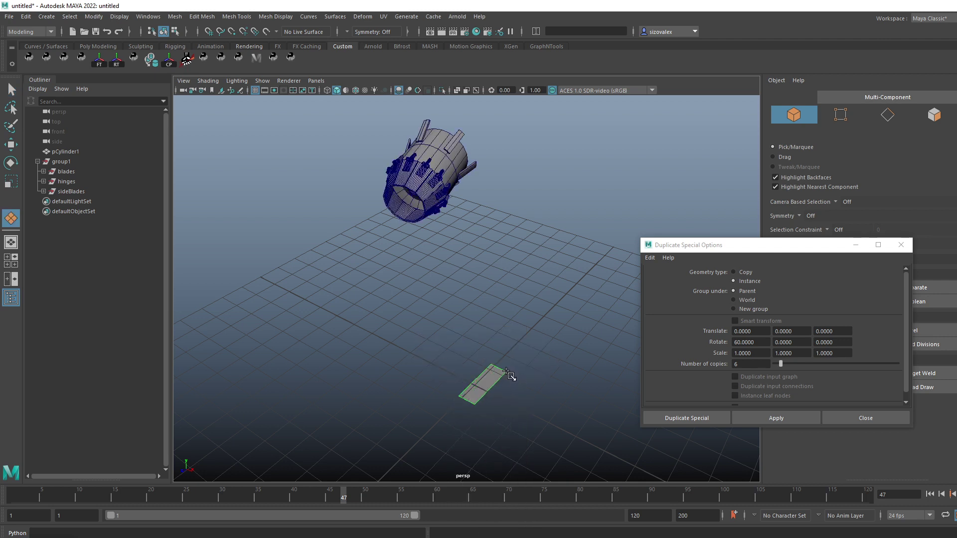
pyautogui.hotkey('ctrl', 'a')
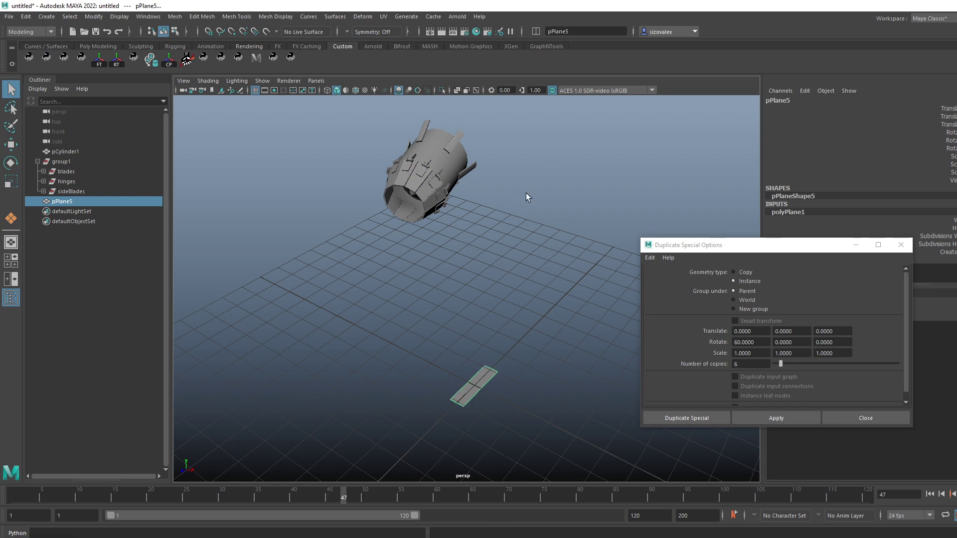
# Step: Group the new plane twice so that it sits inside two nested groups
pyautogui.keyDown('alt'); pyautogui.moveTo(526, 196); pyautogui.dragTo(438, 272); pyautogui.keyUp('alt')
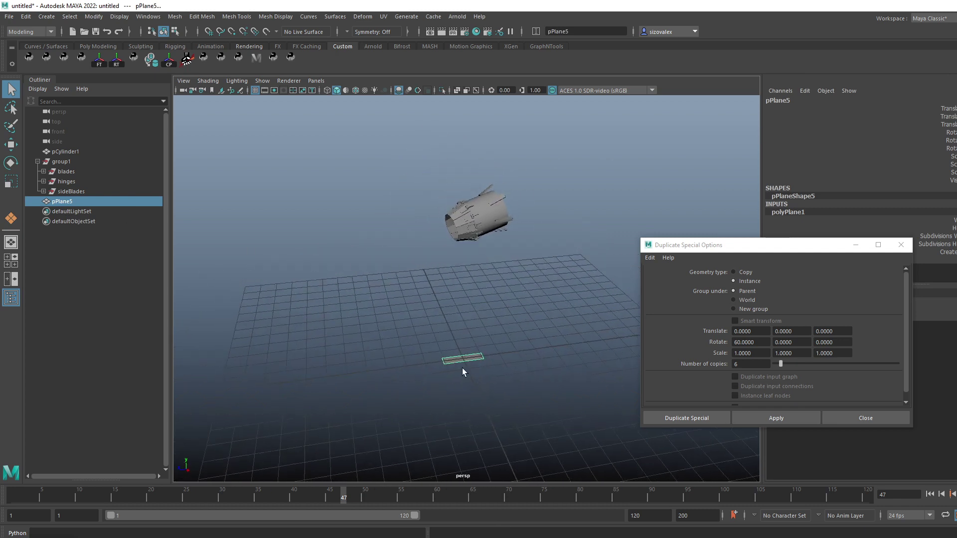
pyautogui.moveTo(385, 327); pyautogui.dragTo(497, 404)
pyautogui.hotkey('ctrl', 'g')
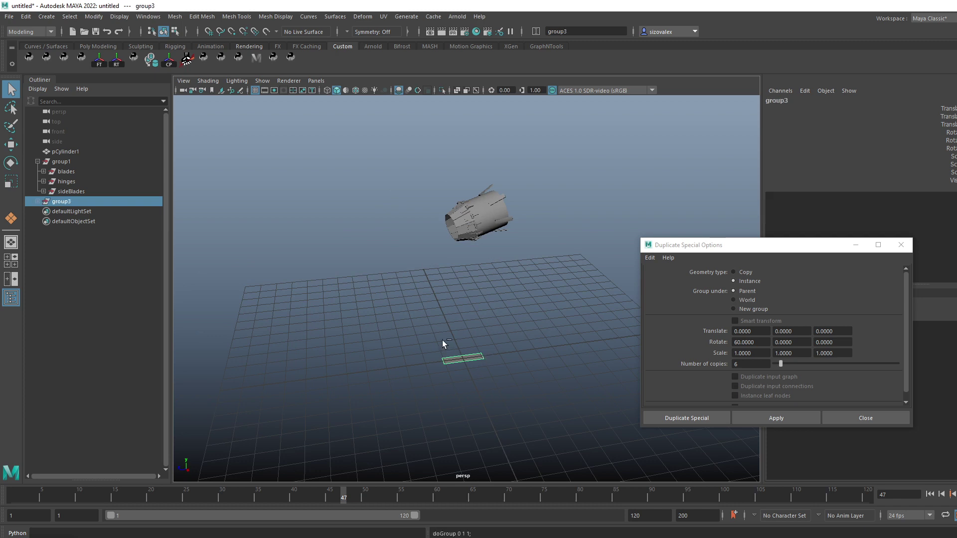
# Step: Rename the plane's inner group as innerGrp and its outer group as button
pyautogui.click(38, 202)
pyautogui.doubleClick(68, 212)
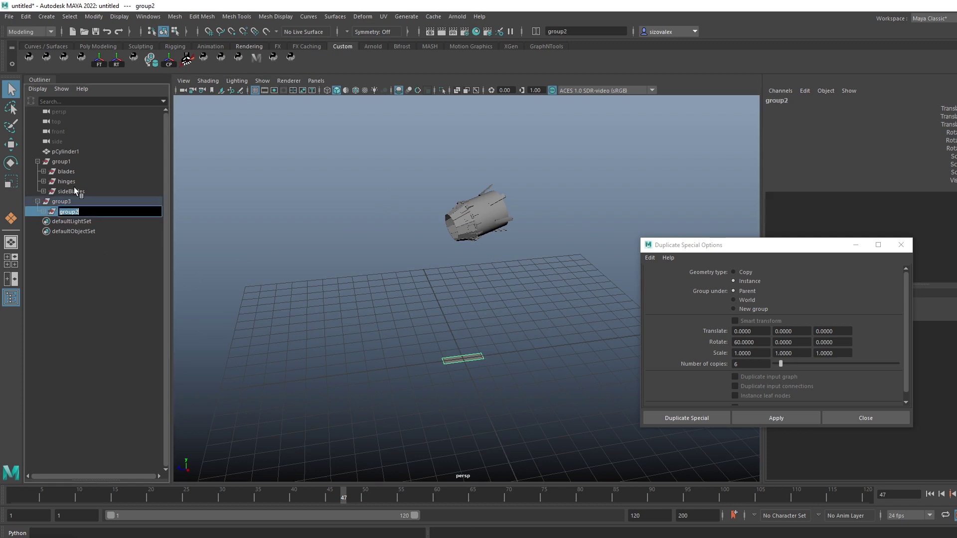
pyautogui.write('innerGrp')
pyautogui.press('Return')
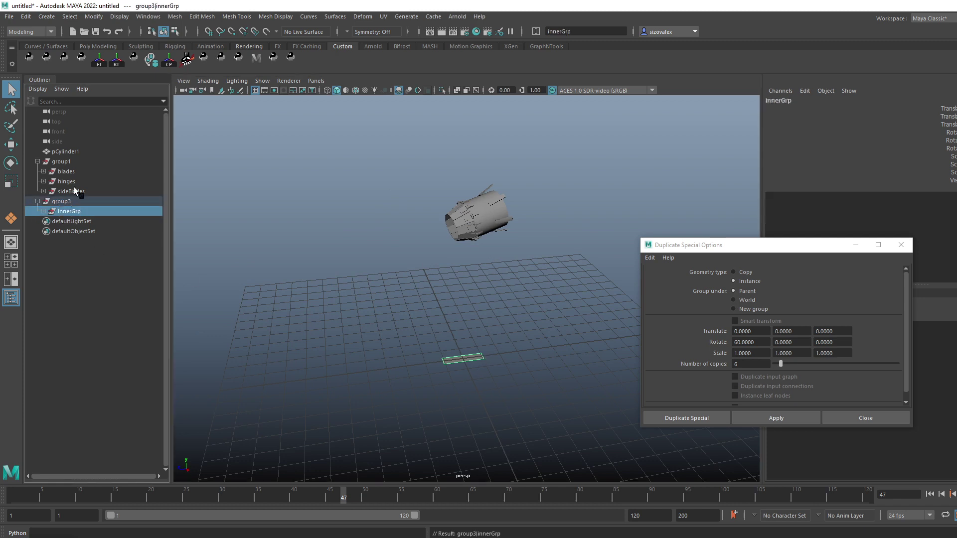
pyautogui.doubleClick(128, 201)
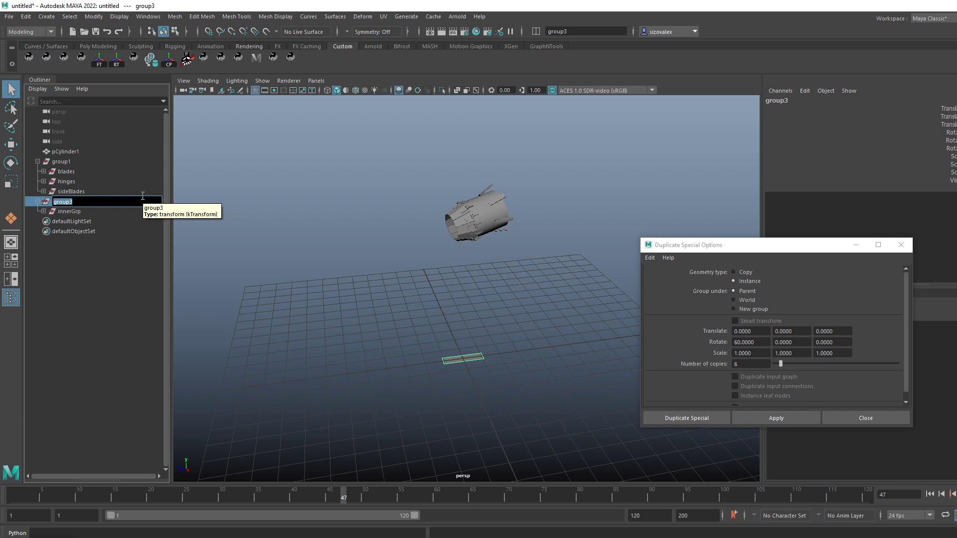
pyautogui.press('Return')
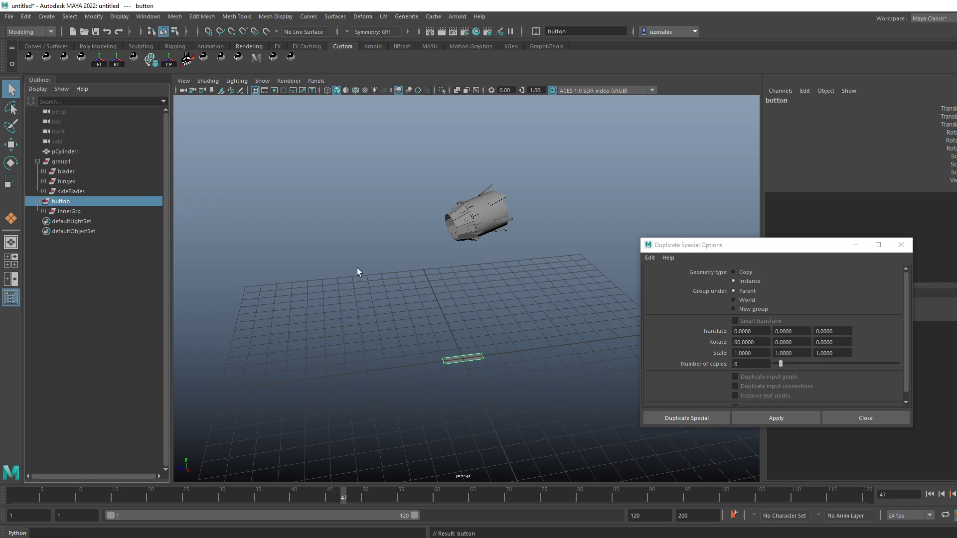
# Step: Scale the plane down along its long side to make it much shorter
pyautogui.scroll(2, 357, 271)
pyautogui.press('r')
pyautogui.moveTo(421, 377); pyautogui.dragTo(448, 377)
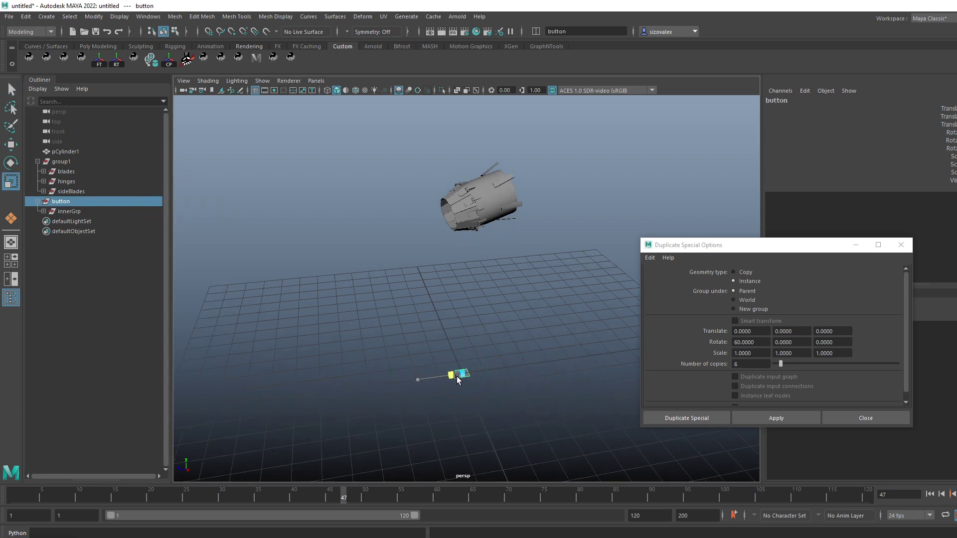
pyautogui.press('q')
pyautogui.moveTo(444, 342); pyautogui.dragTo(499, 408)
pyautogui.press('r')
pyautogui.moveTo(428, 380); pyautogui.dragTo(453, 388)
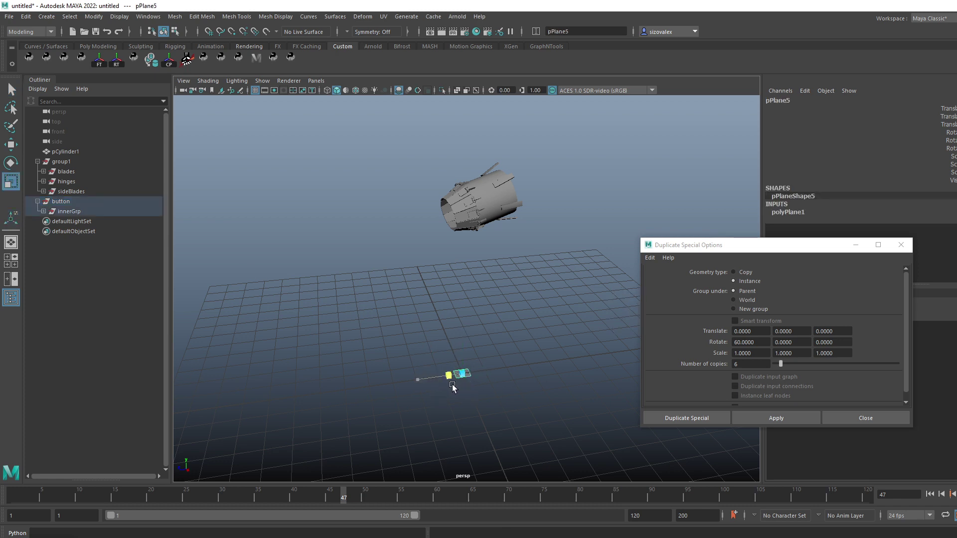
pyautogui.press('q')
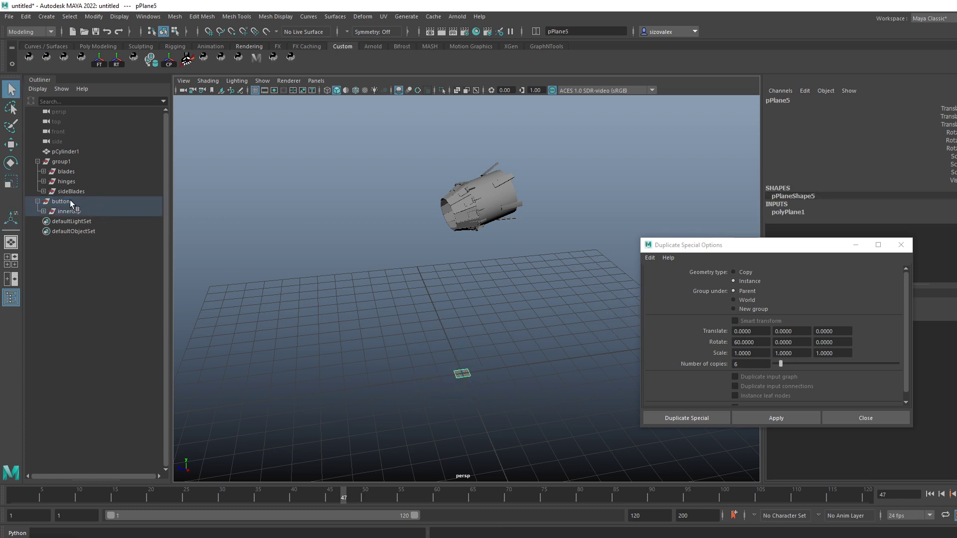
# Step: Rename the button group as button1
pyautogui.doubleClick(72, 202)
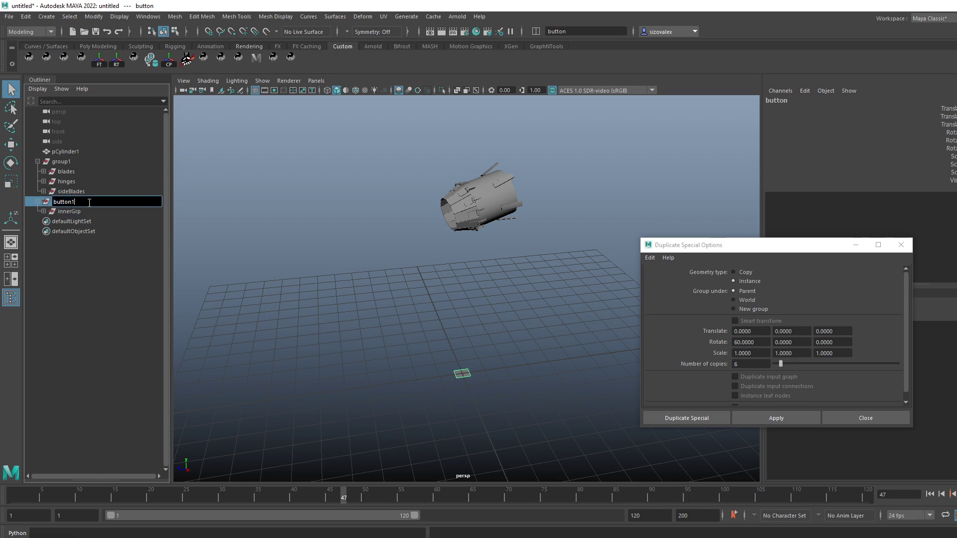
pyautogui.write('1')
pyautogui.press('Return')
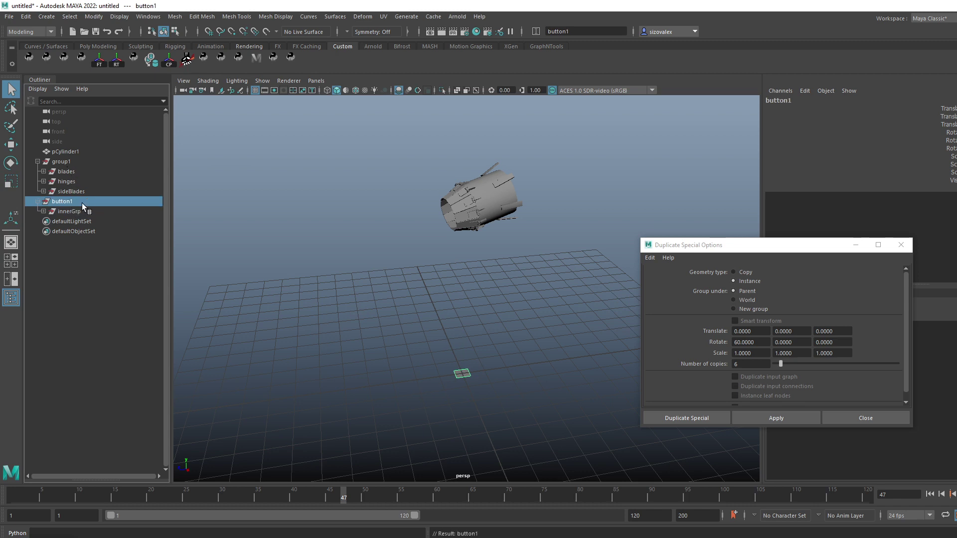
# Step: Parent button1 under pCylinder1 and reset its transforms so it aligns with the cylinder's centre
pyautogui.keyDown('ctrl'); pyautogui.click(82, 152); pyautogui.keyUp('ctrl')
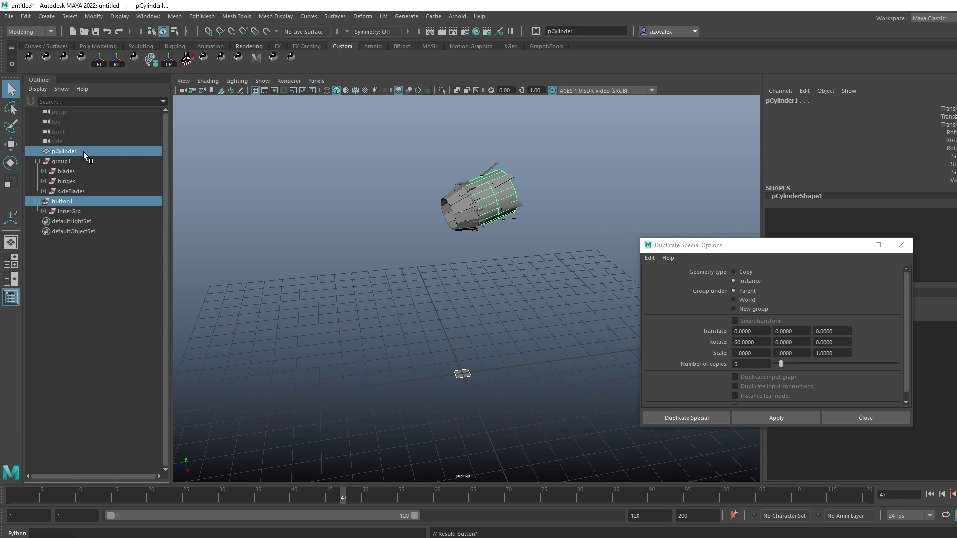
pyautogui.press('p')
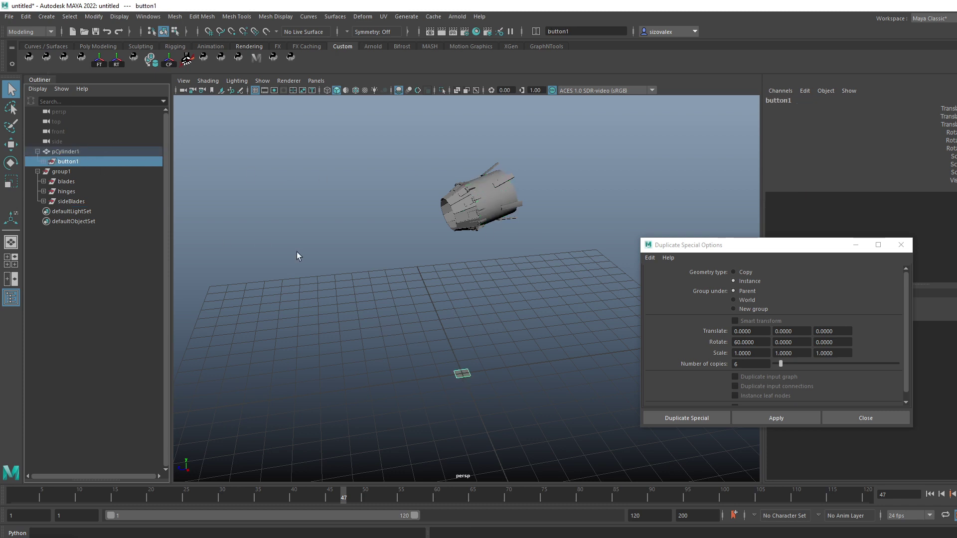
pyautogui.click(118, 64)
pyautogui.keyDown('alt'); pyautogui.moveTo(483, 214); pyautogui.dragTo(457, 207); pyautogui.keyUp('alt')
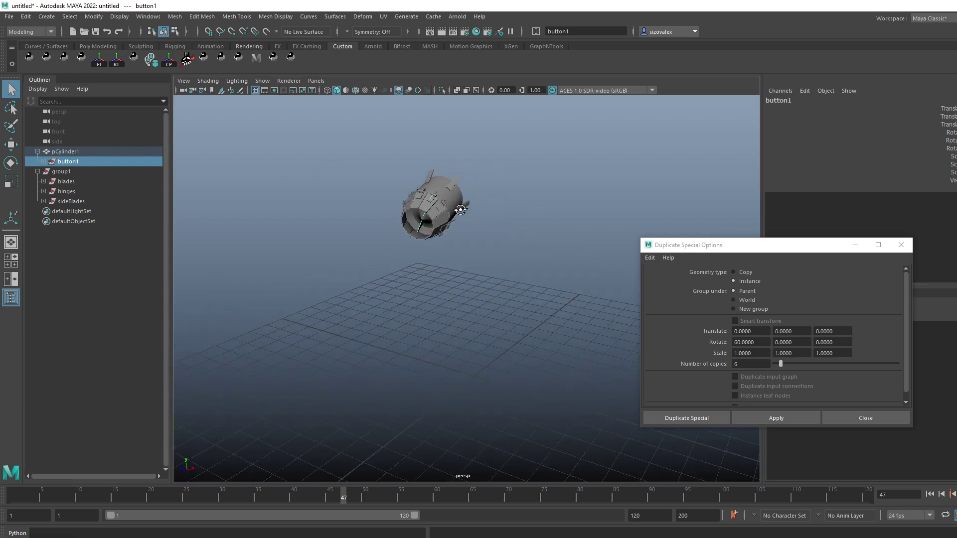
pyautogui.scroll(5, 457, 207)
pyautogui.keyDown('alt'); pyautogui.moveTo(355, 197); pyautogui.dragTo(416, 249, button='middle'); pyautogui.keyUp('alt')
pyautogui.keyDown('alt'); pyautogui.moveTo(417, 251); pyautogui.dragTo(491, 230); pyautogui.keyUp('alt')
pyautogui.scroll(2, 491, 231)
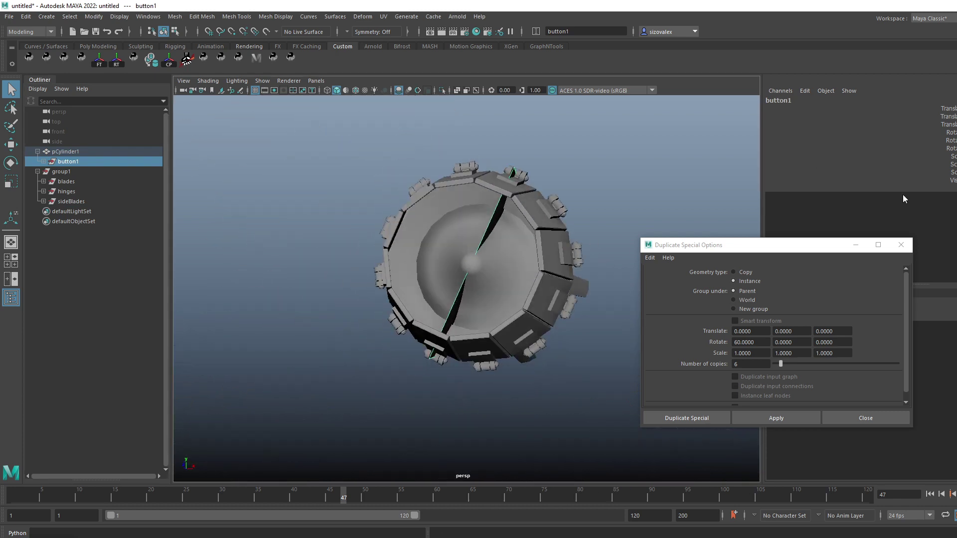
pyautogui.keyDown('alt'); pyautogui.moveTo(504, 228); pyautogui.dragTo(550, 231); pyautogui.keyUp('alt')
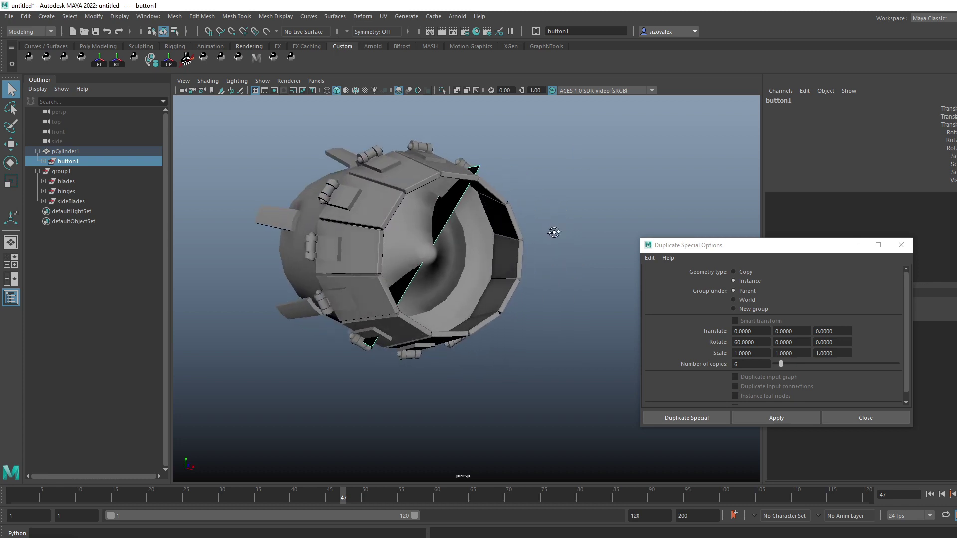
# Step: Select all vertices of the plane and scale them down uniformly to a small patch at the cylinder's centre
pyautogui.click(450, 206)
pyautogui.moveTo(450, 206); pyautogui.dragTo(389, 206, button='right')
pyautogui.moveTo(267, 124); pyautogui.dragTo(524, 359)
pyautogui.press('r')
pyautogui.keyDown('alt'); pyautogui.moveTo(462, 255); pyautogui.dragTo(433, 255); pyautogui.keyUp('alt')
pyautogui.moveTo(488, 223); pyautogui.dragTo(469, 259)
pyautogui.press('q')
pyautogui.keyDown('alt'); pyautogui.moveTo(546, 282); pyautogui.dragTo(468, 299); pyautogui.keyUp('alt')
pyautogui.keyDown('alt'); pyautogui.moveTo(343, 246); pyautogui.dragTo(115, 190); pyautogui.keyUp('alt')
pyautogui.keyDown('alt'); pyautogui.moveTo(386, 240); pyautogui.dragTo(382, 249); pyautogui.keyUp('alt')
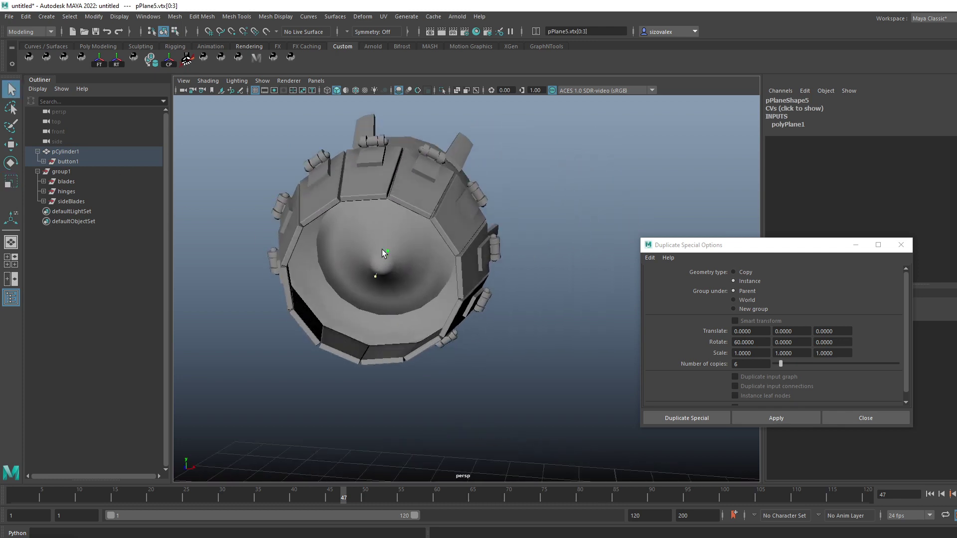
pyautogui.click(583, 327)
pyautogui.scroll(5, 517, 342)
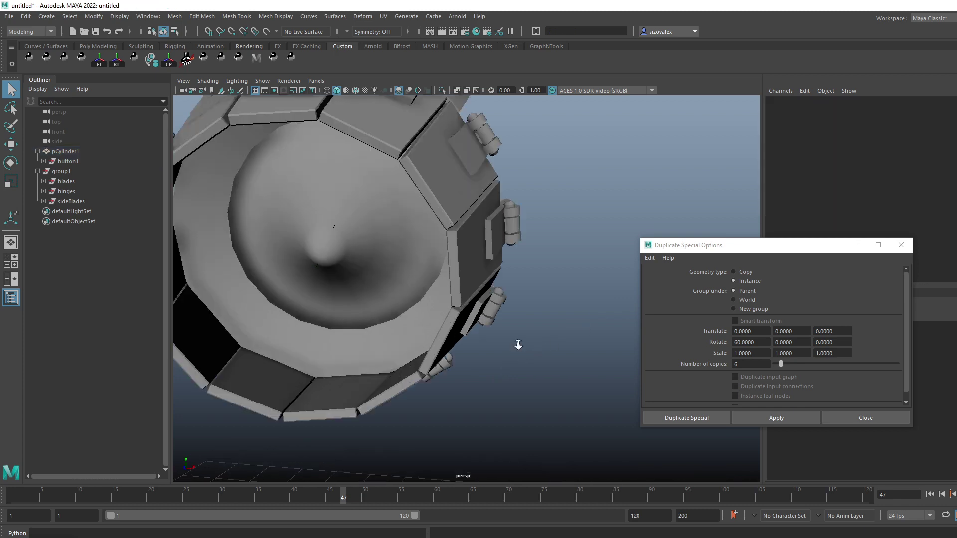
pyautogui.scroll(-3, 411, 297)
# Step: Move the plane out of the cylinder's centre to just outside its side, then back along the rear body
pyautogui.click(408, 243)
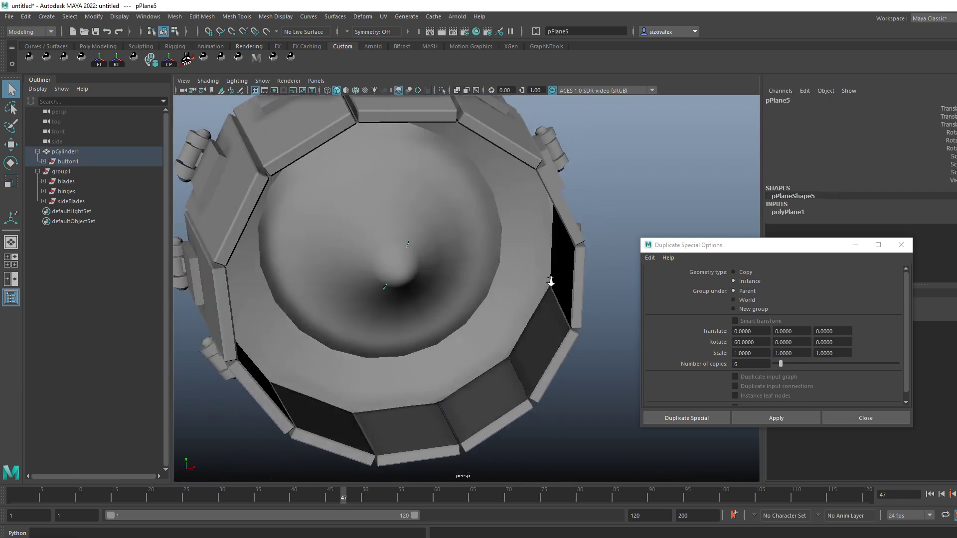
pyautogui.scroll(-5, 475, 291)
pyautogui.keyDown('alt'); pyautogui.moveTo(475, 291); pyautogui.dragTo(528, 285, button='right'); pyautogui.keyUp('alt')
pyautogui.keyDown('alt'); pyautogui.moveTo(529, 285); pyautogui.dragTo(470, 301, button='middle'); pyautogui.keyUp('alt')
pyautogui.press('w')
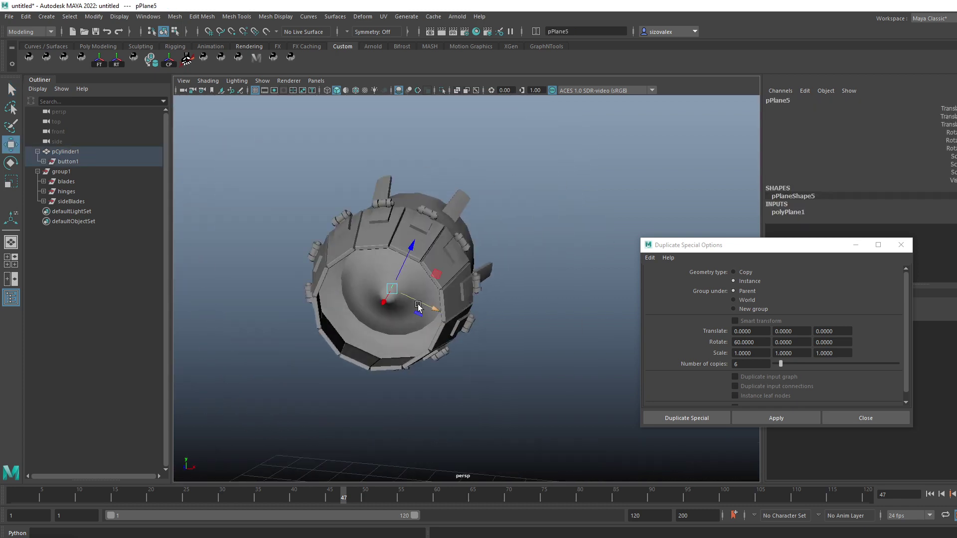
pyautogui.moveTo(420, 303); pyautogui.dragTo(508, 332)
pyautogui.keyDown('alt'); pyautogui.moveTo(507, 333); pyautogui.dragTo(377, 330); pyautogui.keyUp('alt')
pyautogui.keyDown('alt'); pyautogui.moveTo(519, 337); pyautogui.dragTo(416, 330, button='middle'); pyautogui.keyUp('alt')
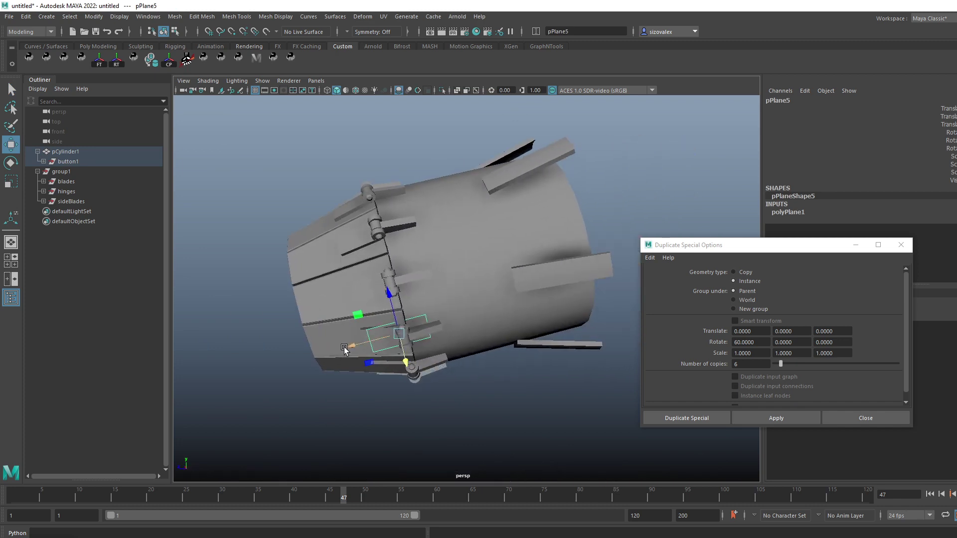
pyautogui.moveTo(348, 349); pyautogui.dragTo(451, 325)
# Step: Scale the plane shorter along the cylinder's axis to a roughly square plate and fine-tune its placement
pyautogui.press('r')
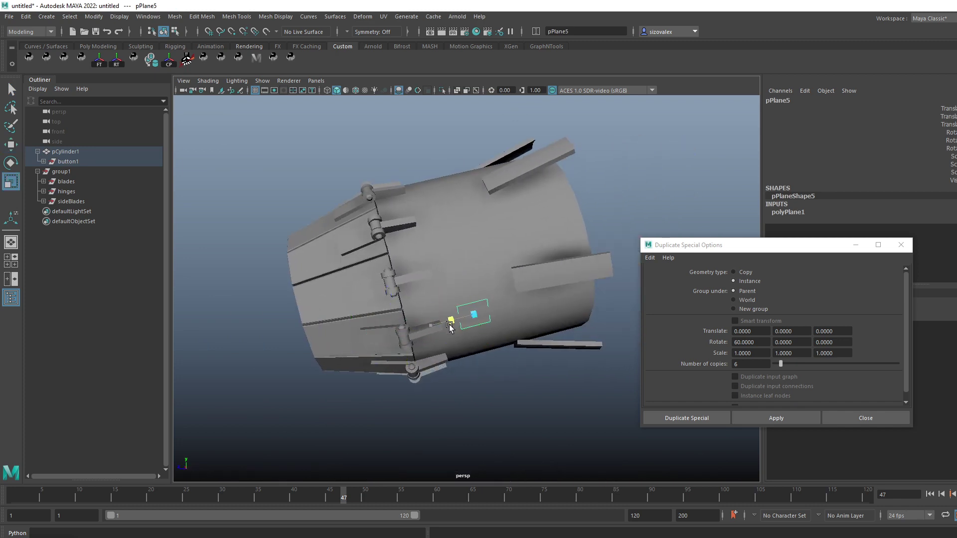
pyautogui.press('w')
pyautogui.moveTo(484, 337); pyautogui.dragTo(487, 342, button='middle')
pyautogui.moveTo(486, 338); pyautogui.dragTo(614, 370)
pyautogui.press('r')
pyautogui.press('w')
# Step: Select the button1 group and set the number of copies for Duplicate Special to 19
pyautogui.click(79, 162)
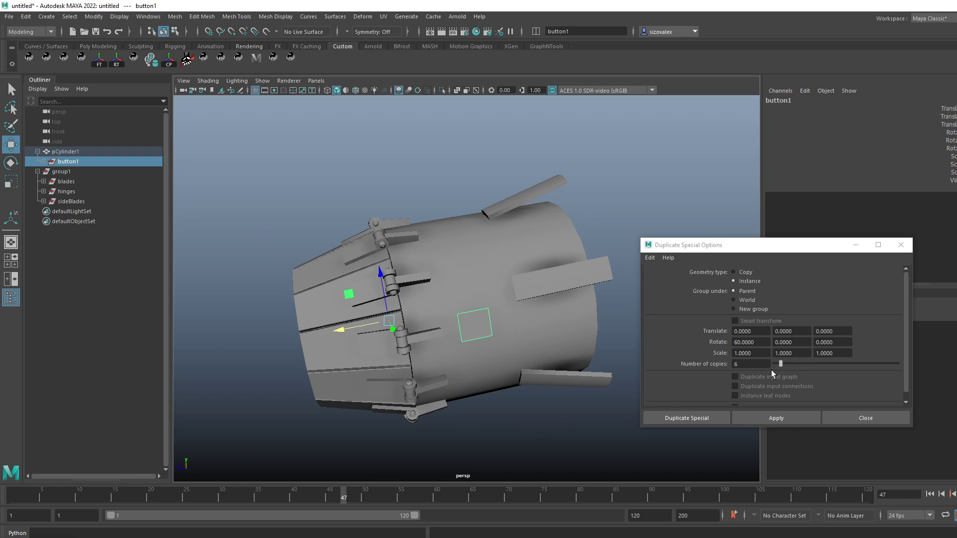
pyautogui.doubleClick(757, 364)
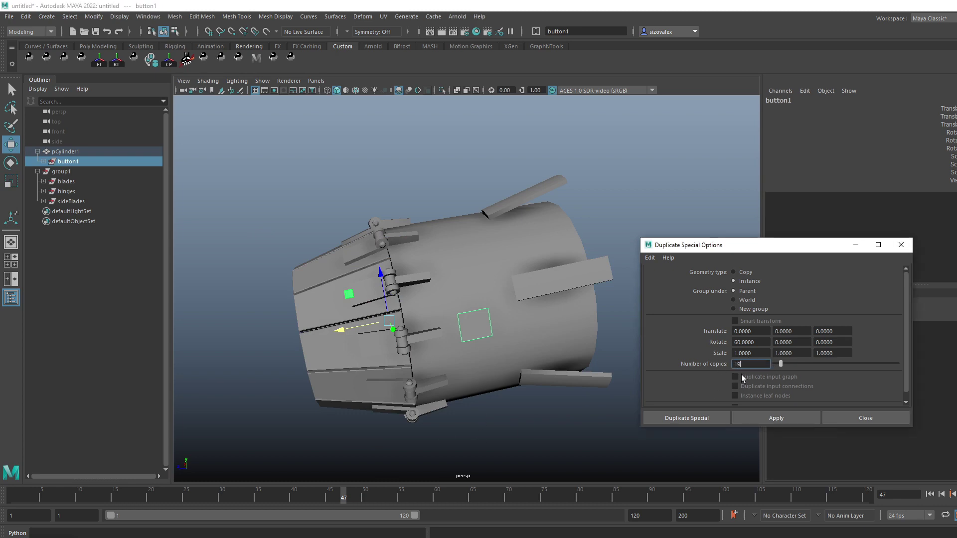
# Step: Switch to the Calculator and divide 360 by 20 to find the angle between copies
pyautogui.hotkey('alt', 'Tab')
pyautogui.hotkey('alt', 'Tab')
pyautogui.hotkey('alt', 'Tab')
pyautogui.press('Tab')
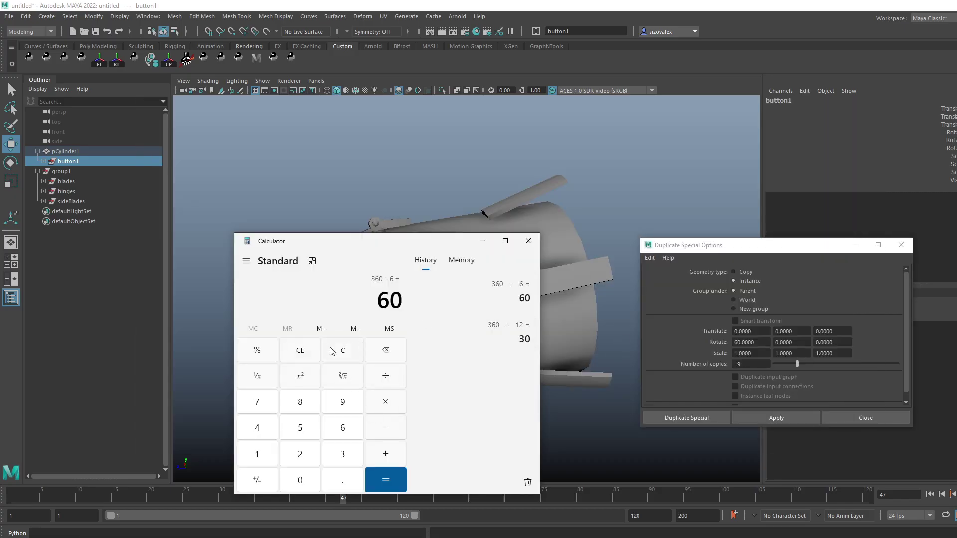
pyautogui.click(330, 351)
pyautogui.click(352, 453)
pyautogui.click(342, 432)
pyautogui.click(309, 480)
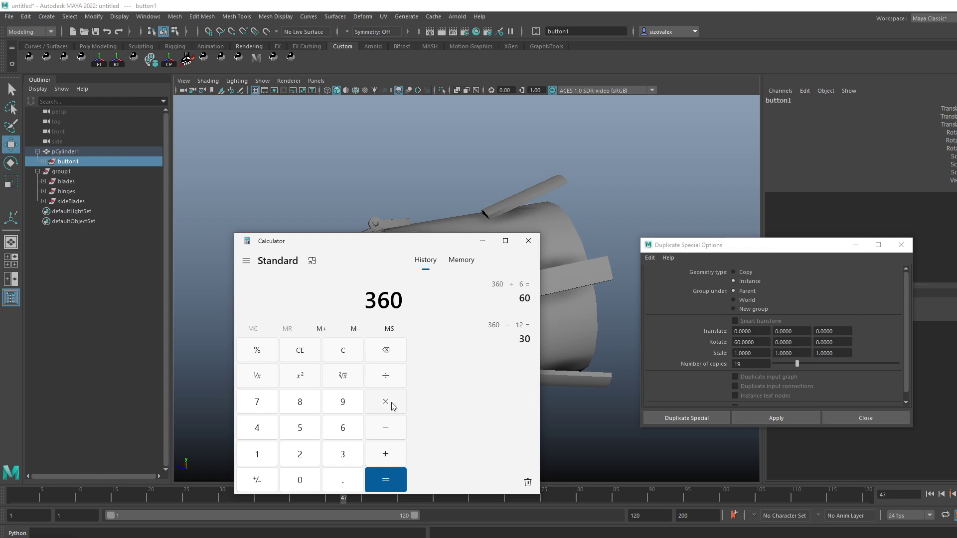
pyautogui.click(378, 382)
pyautogui.click(301, 455)
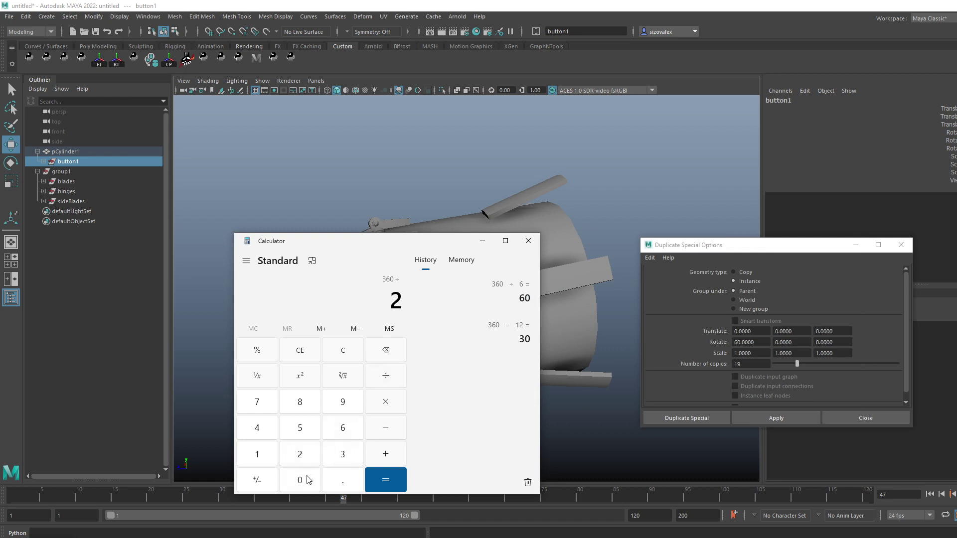
pyautogui.click(311, 482)
pyautogui.click(386, 481)
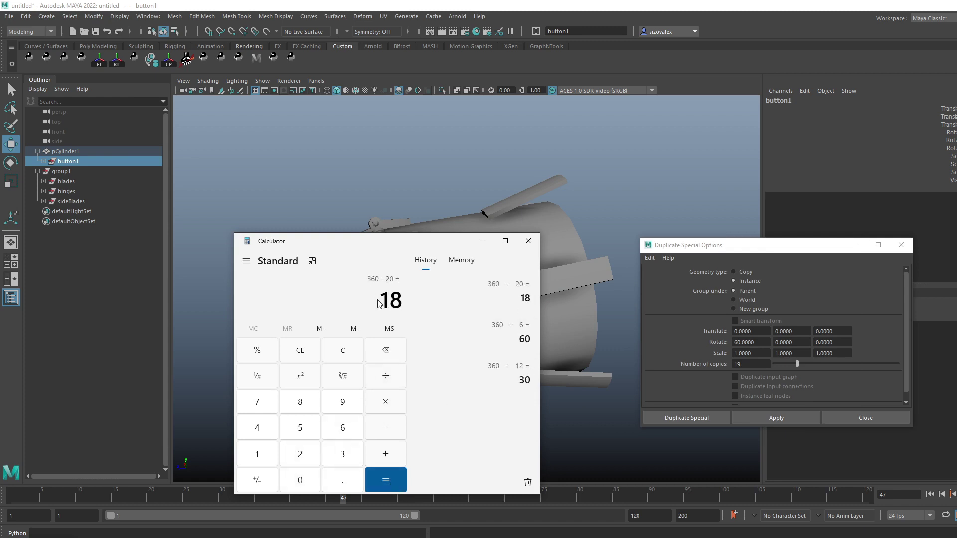
pyautogui.moveTo(389, 299); pyautogui.dragTo(405, 302)
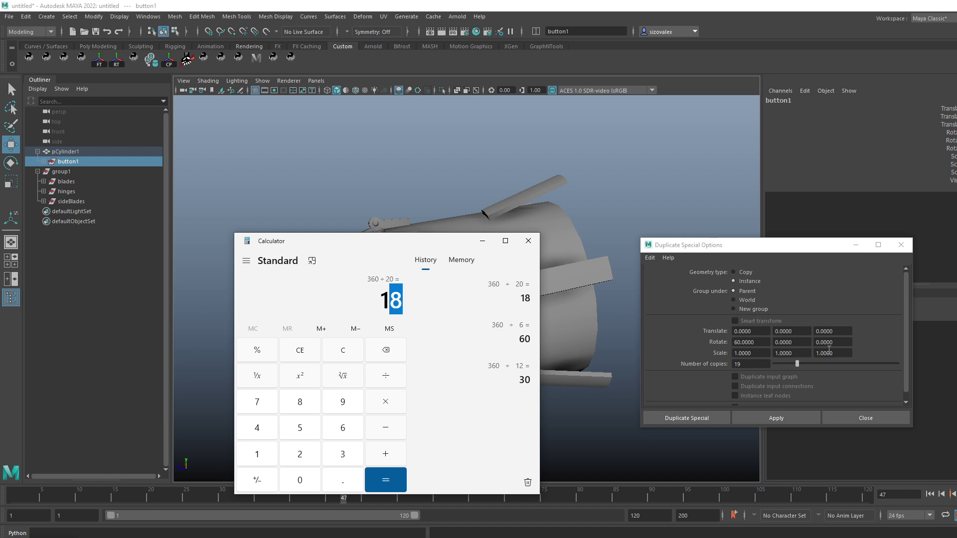
# Step: Set the Duplicate Special X rotation to 18 and create the 19 instances of button1 around the cylinder
pyautogui.click(739, 343)
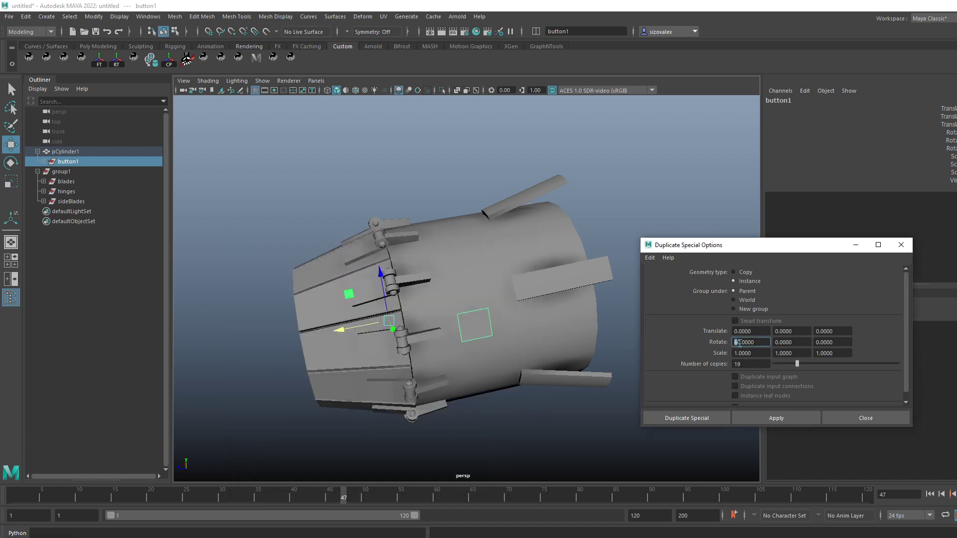
pyautogui.write('18')
pyautogui.keyDown('alt'); pyautogui.moveTo(429, 372); pyautogui.dragTo(451, 378); pyautogui.keyUp('alt')
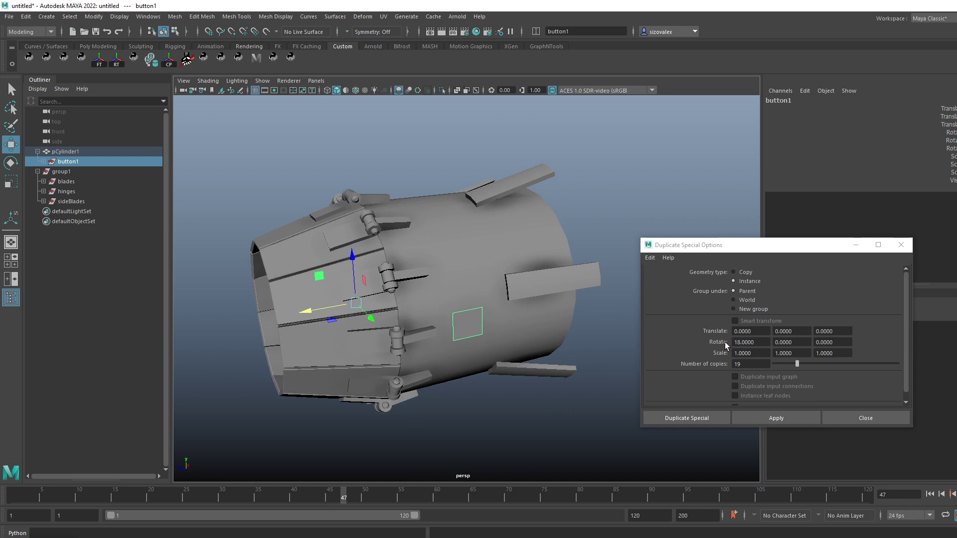
pyautogui.keyDown('alt'); pyautogui.moveTo(623, 344); pyautogui.dragTo(520, 341); pyautogui.keyUp('alt')
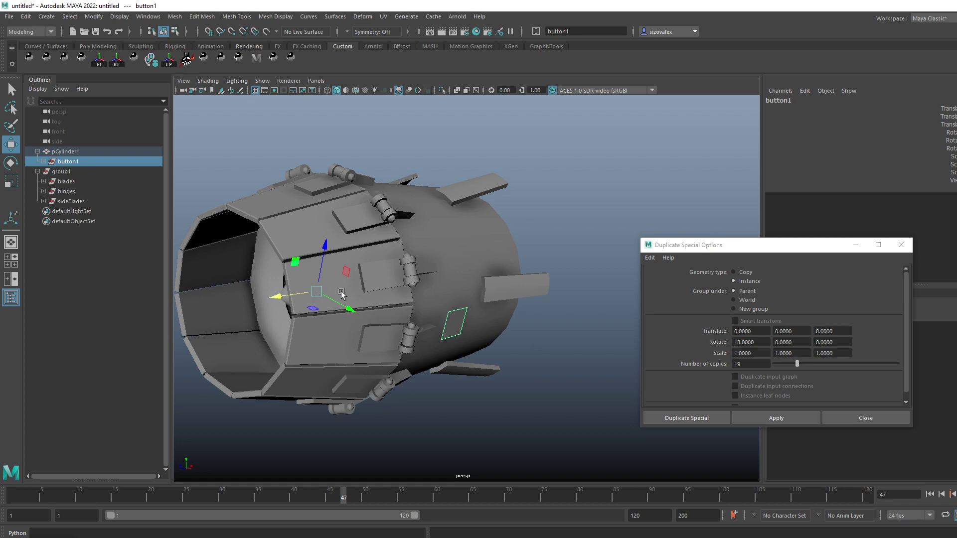
pyautogui.click(770, 416)
pyautogui.press('f')
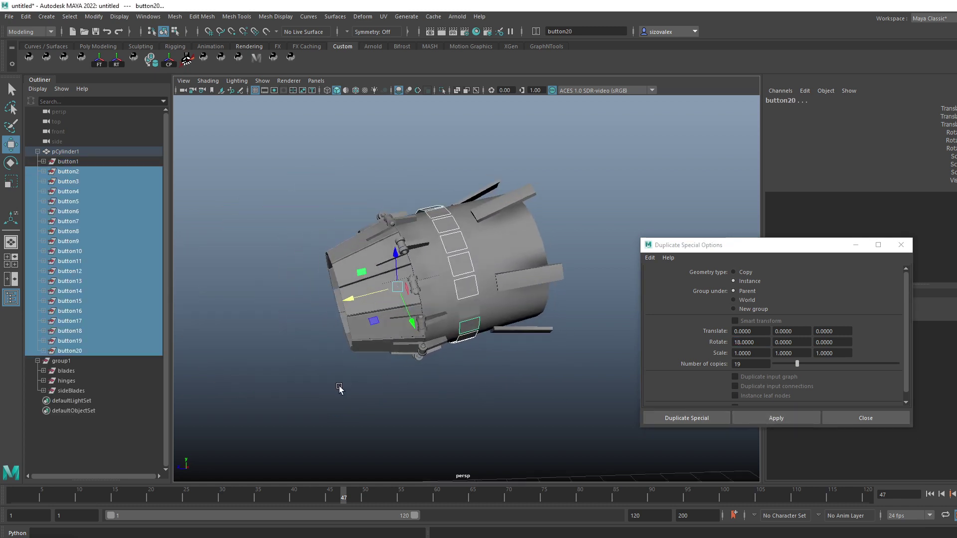
# Step: Extrude the button plate's face outward from the cylinder into a raised block and taper its outer face
pyautogui.moveTo(483, 303)
pyautogui.keyDown('alt'); pyautogui.mouseDown()
pyautogui.moveTo(506, 320)
pyautogui.moveTo(474, 299)
pyautogui.mouseUp(); pyautogui.keyUp('alt')
pyautogui.click(471, 315)
pyautogui.keyDown('alt'); pyautogui.moveTo(474, 299); pyautogui.dragTo(472, 386, button='right'); pyautogui.keyUp('alt')
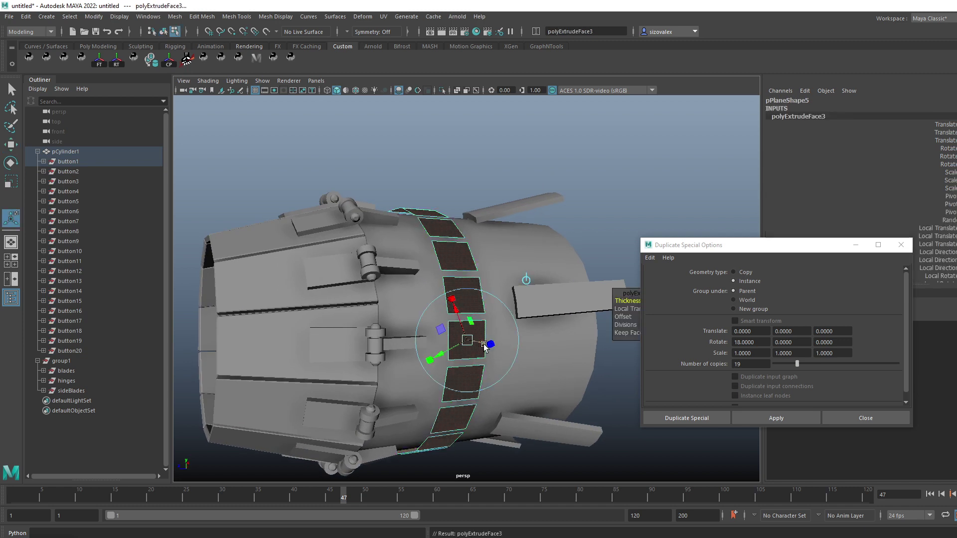
pyautogui.moveTo(463, 344)
pyautogui.keyDown('alt'); pyautogui.mouseDown()
pyautogui.moveTo(493, 353)
pyautogui.moveTo(455, 344)
pyautogui.mouseUp(); pyautogui.keyUp('alt')
pyautogui.press('r')
pyautogui.press('q')
pyautogui.press('F8')
pyautogui.keyDown('alt'); pyautogui.moveTo(456, 344); pyautogui.dragTo(504, 367, button='right'); pyautogui.keyUp('alt')
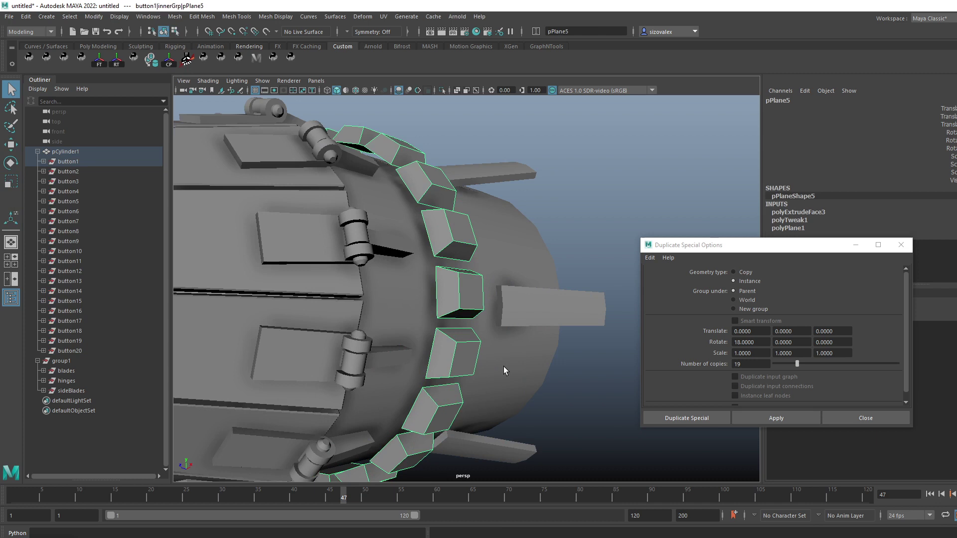
# Step: Isolate the button block and delete its inner face, the one facing the cylinder's surface
pyautogui.keyDown('alt'); pyautogui.moveTo(504, 370); pyautogui.dragTo(485, 308); pyautogui.keyUp('alt')
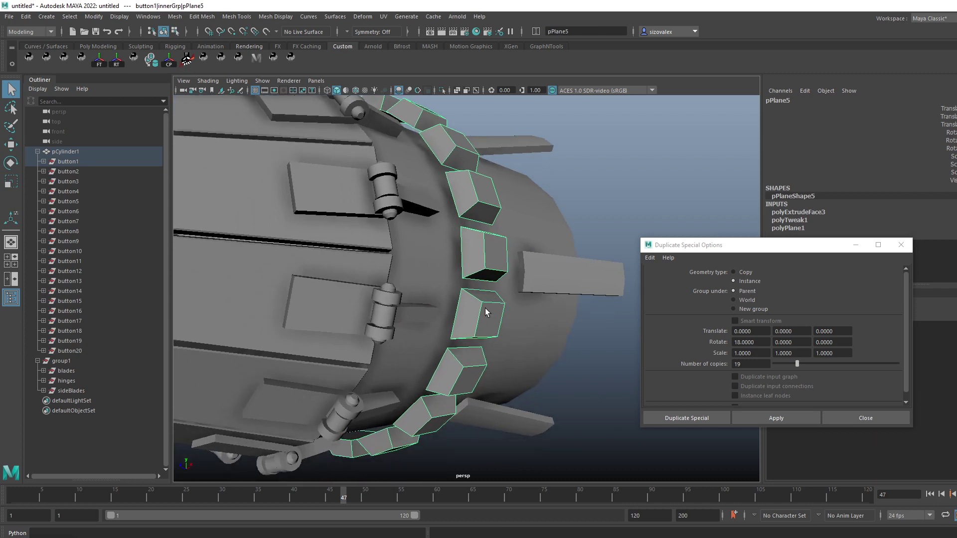
pyautogui.click(442, 91)
pyautogui.keyDown('alt'); pyautogui.moveTo(468, 272); pyautogui.dragTo(482, 278); pyautogui.keyUp('alt')
pyautogui.moveTo(482, 278); pyautogui.dragTo(483, 346, button='right')
pyautogui.keyDown('alt'); pyautogui.moveTo(479, 346); pyautogui.dragTo(491, 353); pyautogui.keyUp('alt')
pyautogui.click(447, 313)
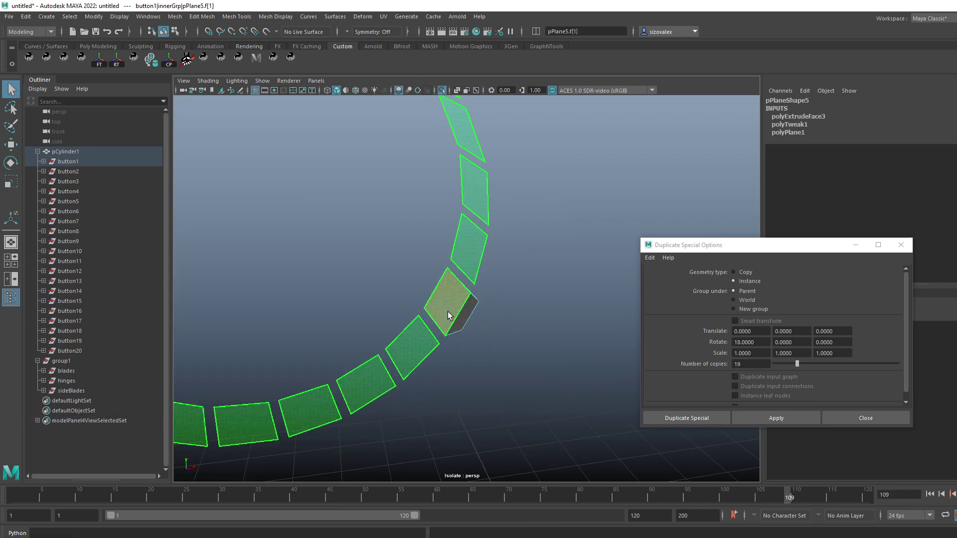
pyautogui.press('Delete')
# Step: Extrude the block's outer face with an inward offset to form a smaller inset square
pyautogui.moveTo(465, 320); pyautogui.dragTo(488, 300, button='right')
pyautogui.keyDown('alt'); pyautogui.moveTo(489, 300); pyautogui.dragTo(410, 296); pyautogui.keyUp('alt')
pyautogui.keyDown('alt'); pyautogui.moveTo(411, 296); pyautogui.dragTo(541, 384, button='right'); pyautogui.keyUp('alt')
pyautogui.click(532, 311)
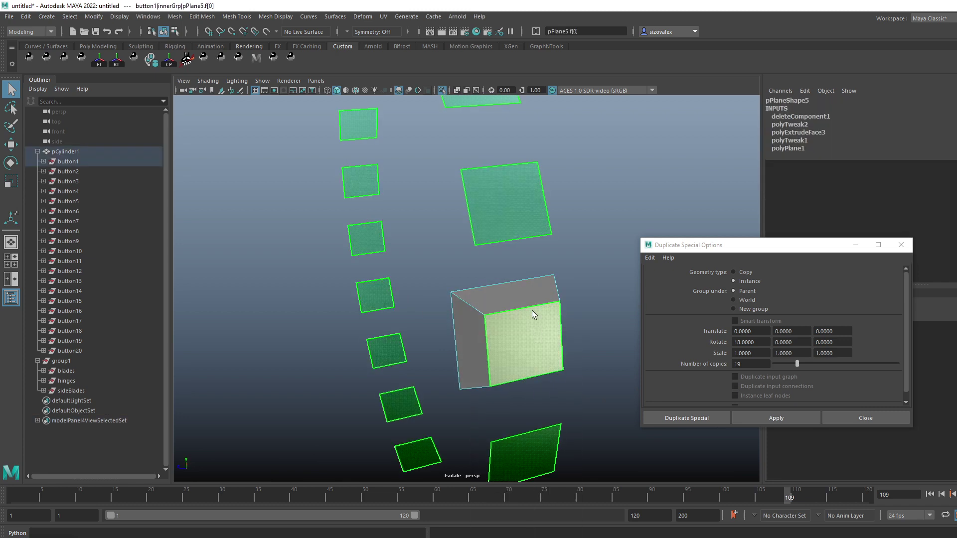
pyautogui.keyDown('shift'); pyautogui.moveTo(534, 315); pyautogui.dragTo(546, 383, button='right'); pyautogui.keyUp('shift')
pyautogui.moveTo(619, 318)
pyautogui.mouseDown()
pyautogui.moveTo(610, 318)
pyautogui.moveTo(622, 319)
pyautogui.mouseUp()
pyautogui.press('q')
# Step: Smooth the isolated button block and bring the whole nozzle back into view
pyautogui.moveTo(531, 351)
pyautogui.mouseDown(button='right')
pyautogui.moveTo(545, 298)
pyautogui.moveTo(536, 353)
pyautogui.mouseUp(button='right')
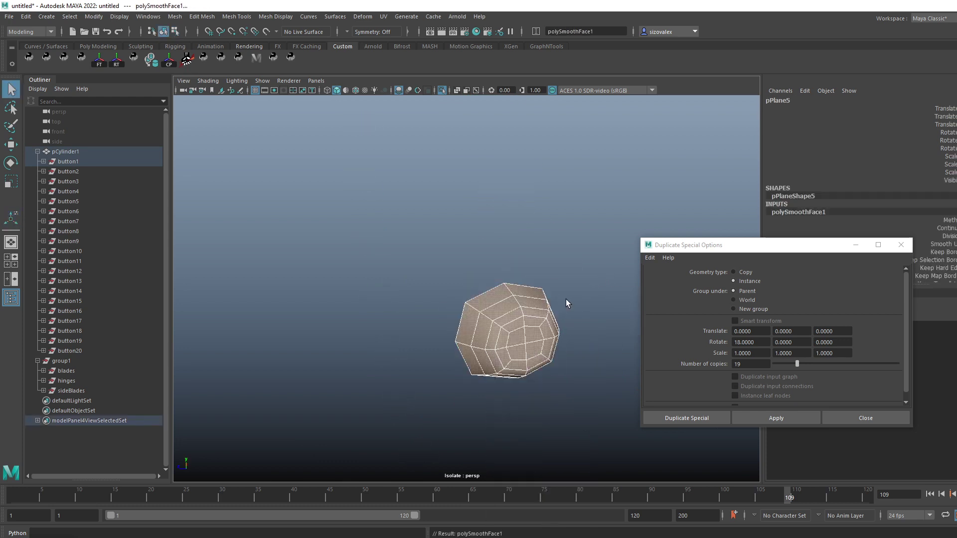
pyautogui.keyDown('alt'); pyautogui.moveTo(566, 299); pyautogui.dragTo(533, 315, button='right'); pyautogui.keyUp('alt')
pyautogui.hotkey('alt', 'v')
pyautogui.hotkey('alt', 'v')
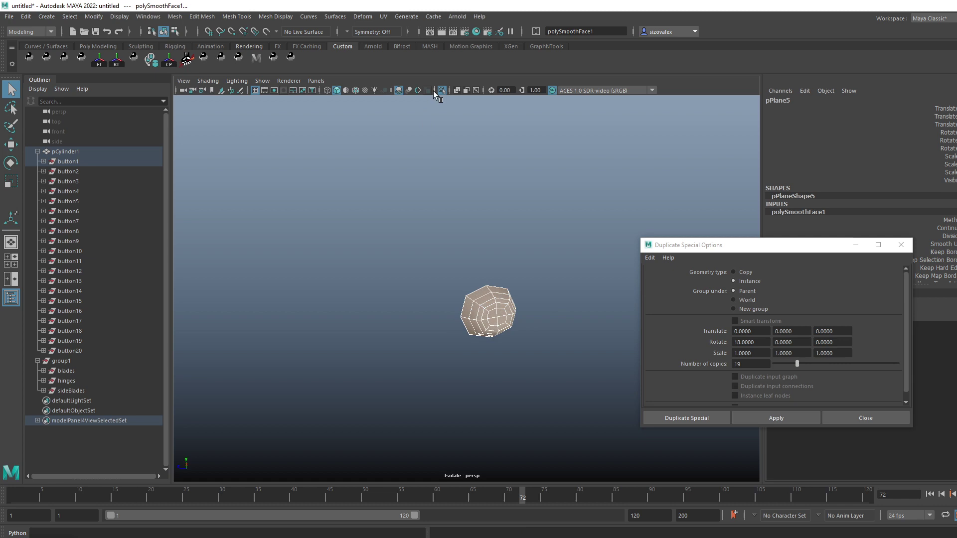
pyautogui.click(441, 92)
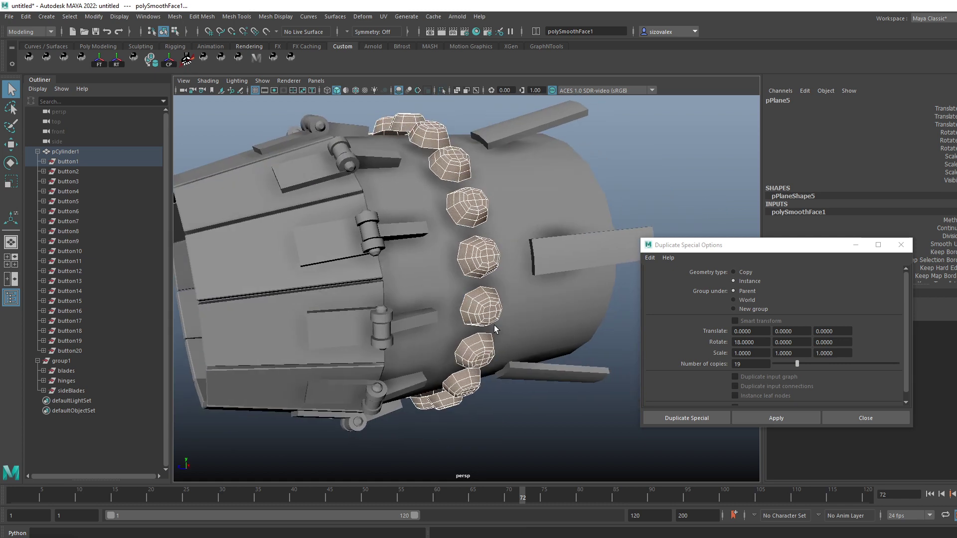
# Step: Try scaling the smoothed buttons down and sinking them against the cylinder's surface, and check the ring up close
pyautogui.click(488, 311)
pyautogui.press('r')
pyautogui.moveTo(480, 307)
pyautogui.mouseDown()
pyautogui.moveTo(461, 308)
pyautogui.moveTo(495, 316)
pyautogui.mouseUp()
pyautogui.press('w')
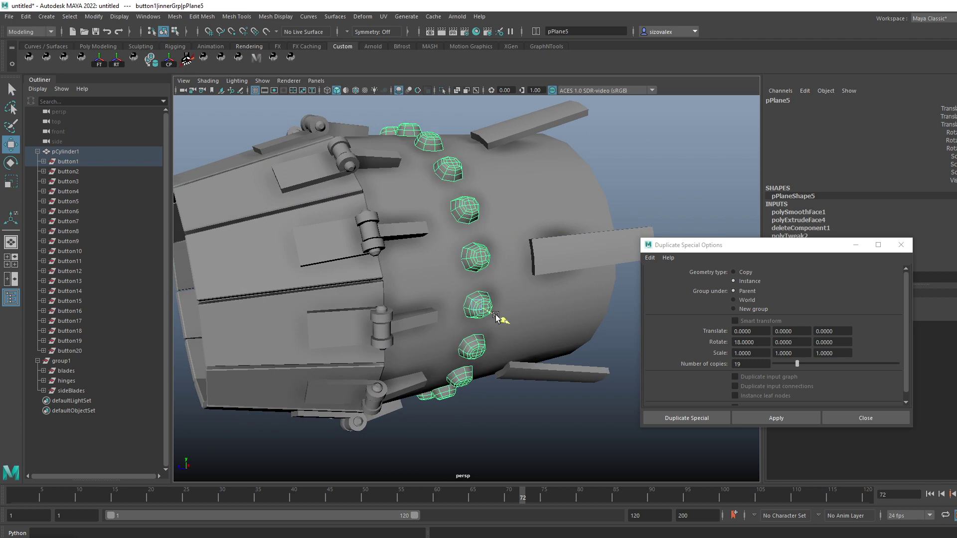
pyautogui.press('q')
pyautogui.keyDown('alt'); pyautogui.moveTo(593, 328); pyautogui.dragTo(447, 318, button='right'); pyautogui.keyUp('alt')
pyautogui.keyDown('alt'); pyautogui.moveTo(411, 279); pyautogui.dragTo(416, 320, button='middle'); pyautogui.keyUp('alt')
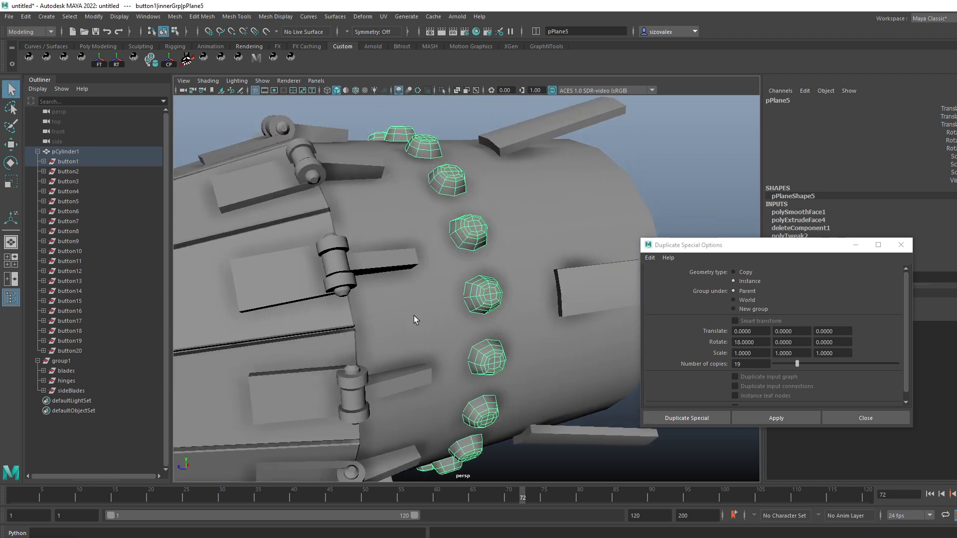
pyautogui.keyDown('alt'); pyautogui.moveTo(416, 320); pyautogui.dragTo(429, 343); pyautogui.keyUp('alt')
pyautogui.keyDown('alt'); pyautogui.moveTo(429, 343); pyautogui.dragTo(501, 359, button='right'); pyautogui.keyUp('alt')
pyautogui.keyDown('alt'); pyautogui.moveTo(501, 360); pyautogui.dragTo(427, 380); pyautogui.keyUp('alt')
pyautogui.keyDown('alt'); pyautogui.moveTo(427, 379); pyautogui.dragTo(495, 381, button='right'); pyautogui.keyUp('alt')
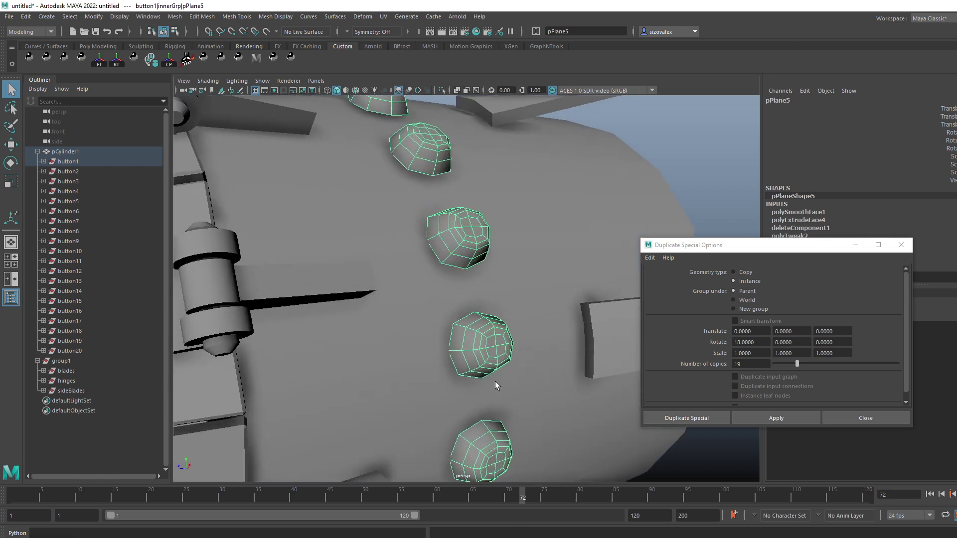
# Step: Undo the placement, scaling and smoothing of the button block back to its inset extrusion
pyautogui.press('1')
pyautogui.hotkey('ctrl', 'F11')
pyautogui.hotkey('ctrl', '1')
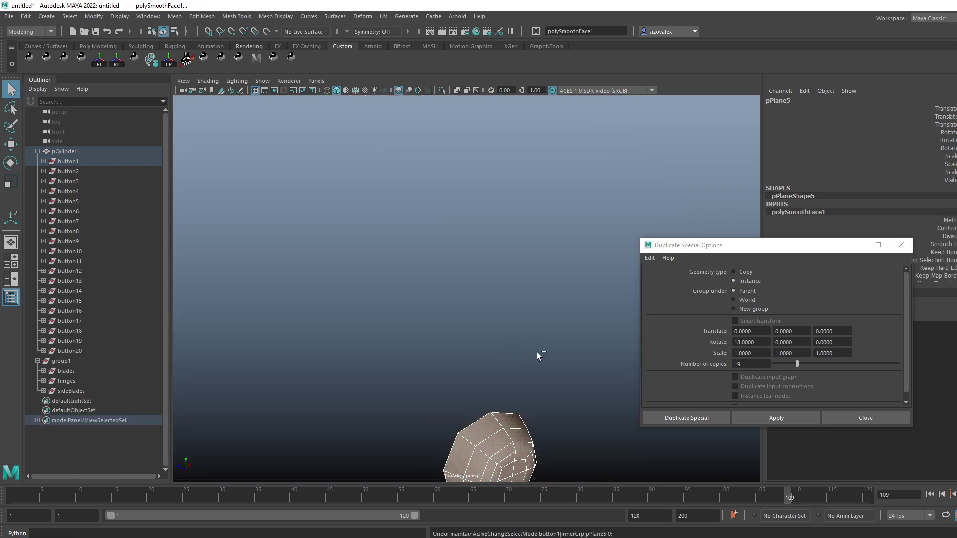
pyautogui.hotkey('ctrl', 'z')
pyautogui.press('f')
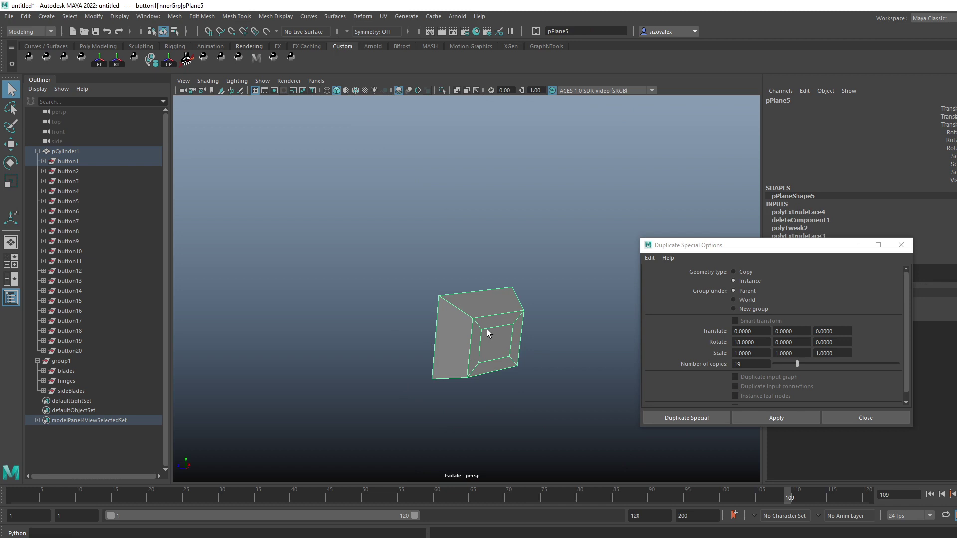
pyautogui.keyDown('alt'); pyautogui.moveTo(465, 249); pyautogui.dragTo(487, 270); pyautogui.keyUp('alt')
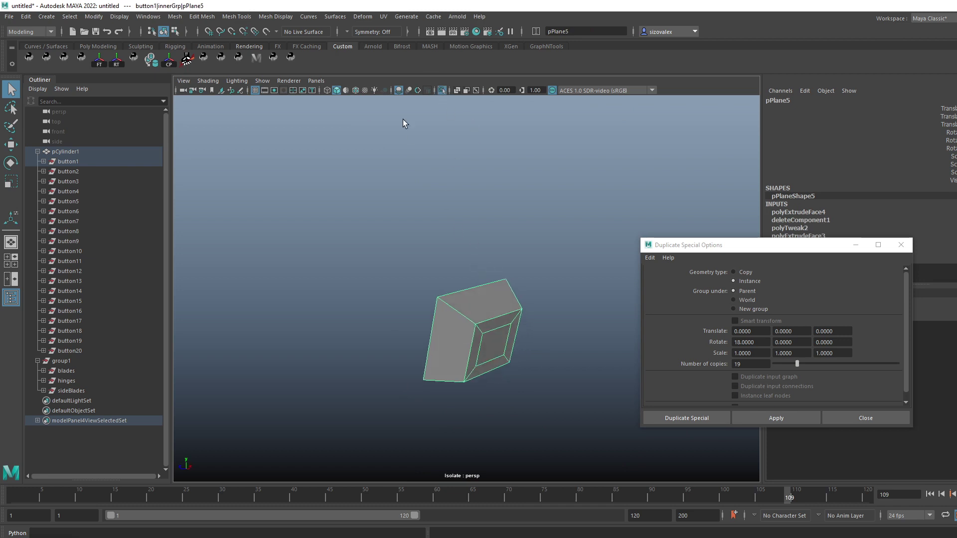
# Step: Show the whole nozzle again, scale the button blocks down and lower them toward the cylinder's surface
pyautogui.click(441, 91)
pyautogui.press('w')
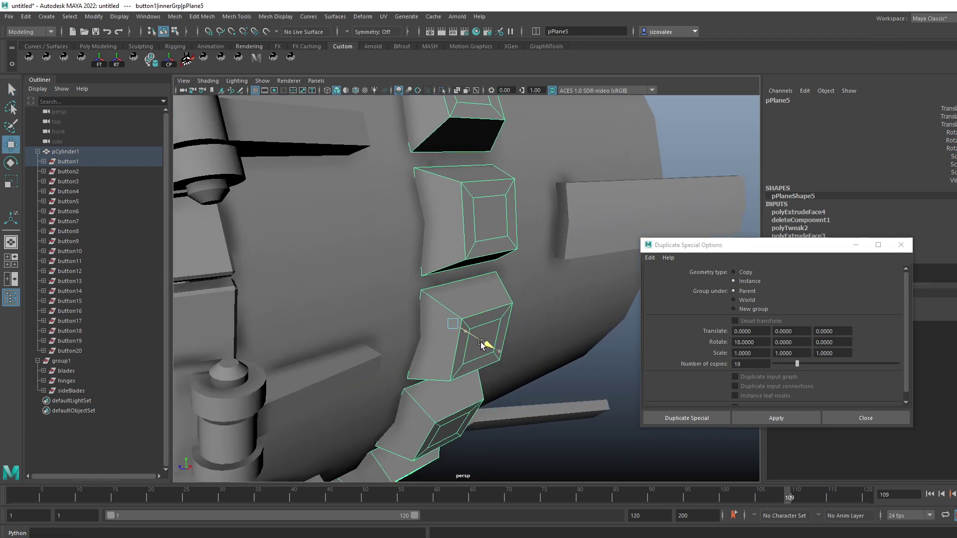
pyautogui.press('r')
pyautogui.moveTo(452, 323); pyautogui.dragTo(436, 323)
pyautogui.press('w')
pyautogui.moveTo(489, 344); pyautogui.dragTo(430, 337)
# Step: Duplicate the button block, shrink the copy onto the block's outer face and smooth it into a rounded knob
pyautogui.hotkey('ctrl', 'd')
pyautogui.press('r')
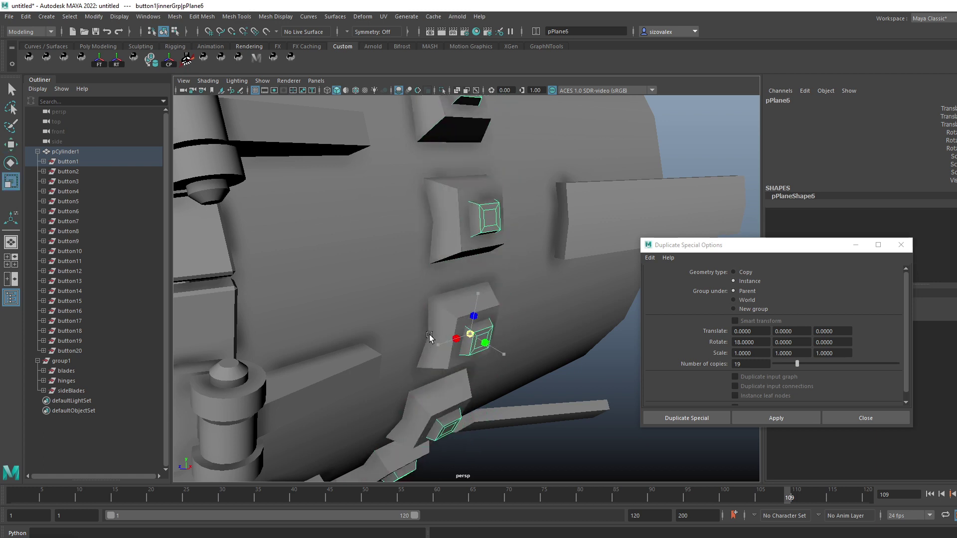
pyautogui.press('w')
pyautogui.moveTo(496, 345); pyautogui.dragTo(500, 349)
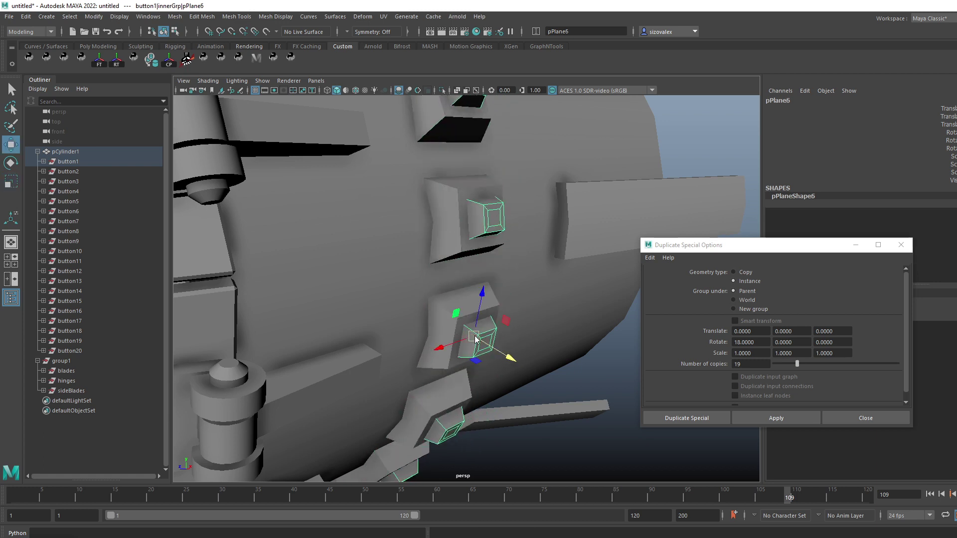
pyautogui.keyDown('shift'); pyautogui.moveTo(475, 339); pyautogui.dragTo(474, 371, button='right'); pyautogui.keyUp('shift')
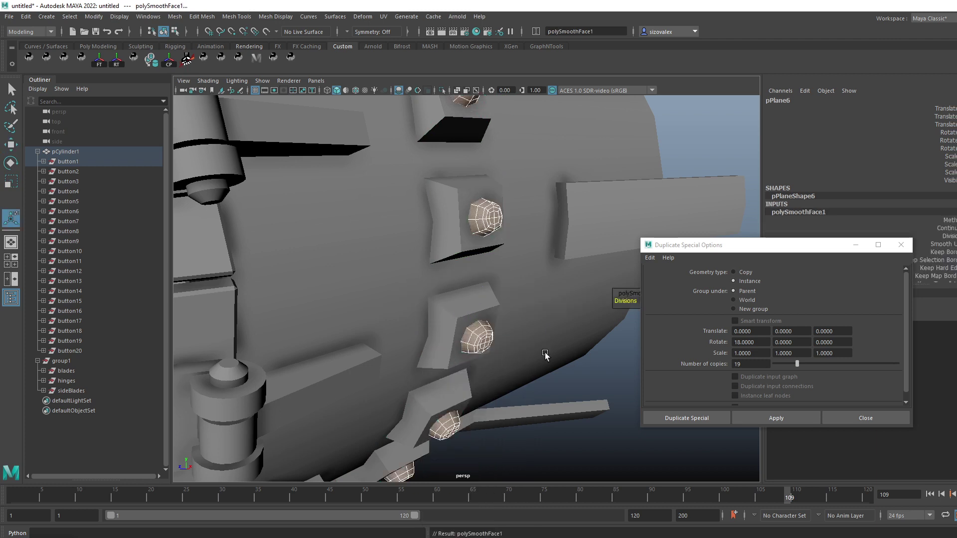
# Step: Select the corner edges of the base block beneath the knob and bevel them
pyautogui.keyDown('alt'); pyautogui.moveTo(439, 299); pyautogui.dragTo(455, 312); pyautogui.keyUp('alt')
pyautogui.press('q')
pyautogui.click(459, 324)
pyautogui.keyDown('alt'); pyautogui.moveTo(455, 312); pyautogui.dragTo(452, 342, button='right'); pyautogui.keyUp('alt')
pyautogui.press('F10')
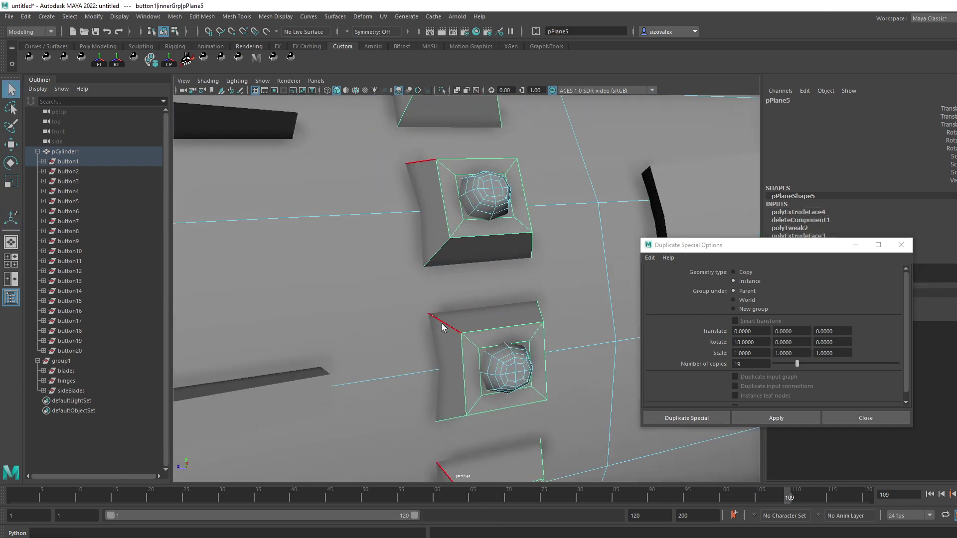
pyautogui.doubleClick(447, 327)
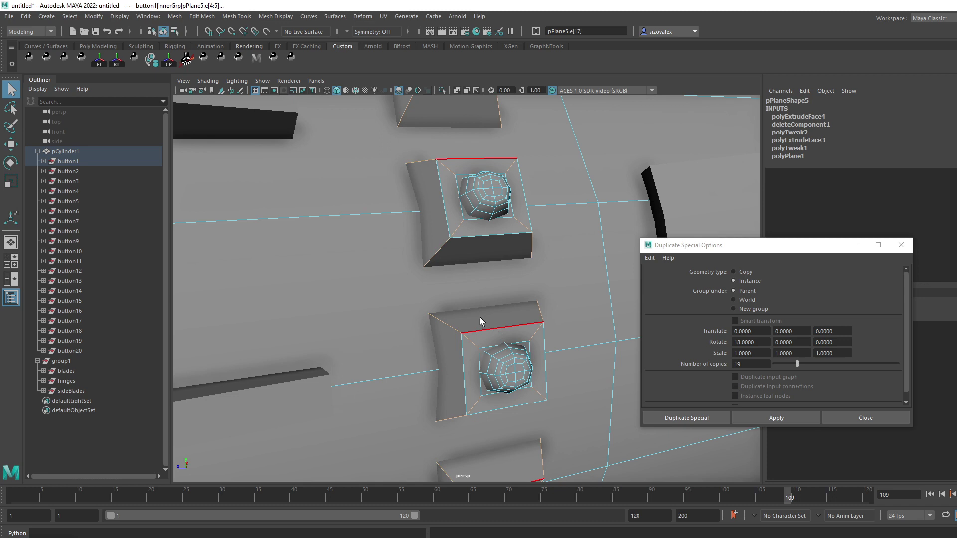
pyautogui.keyDown('shift'); pyautogui.moveTo(480, 318); pyautogui.dragTo(501, 359, button='right'); pyautogui.keyUp('shift')
# Step: Try smoothing the bevelled base block, check its shape up close and undo the smoothing
pyautogui.press('F8')
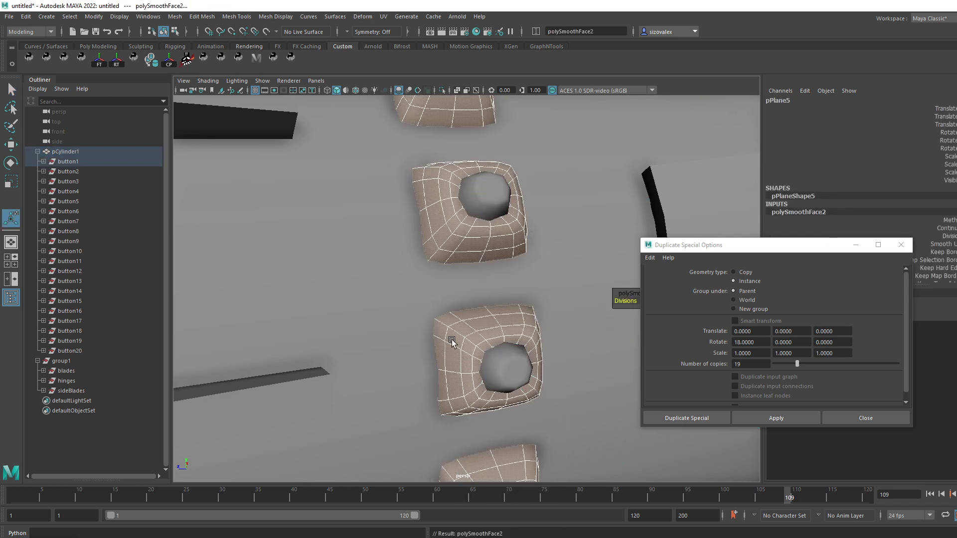
pyautogui.press('q')
pyautogui.keyDown('alt'); pyautogui.moveTo(452, 340); pyautogui.dragTo(320, 340, button='right'); pyautogui.keyUp('alt')
pyautogui.keyDown('alt'); pyautogui.moveTo(321, 341); pyautogui.dragTo(426, 360); pyautogui.keyUp('alt')
pyautogui.click(526, 435)
pyautogui.moveTo(478, 399)
pyautogui.keyDown('alt'); pyautogui.mouseDown()
pyautogui.moveTo(450, 381)
pyautogui.moveTo(476, 394)
pyautogui.mouseUp(); pyautogui.keyUp('alt')
pyautogui.keyDown('alt'); pyautogui.moveTo(476, 394); pyautogui.dragTo(593, 429, button='right'); pyautogui.keyUp('alt')
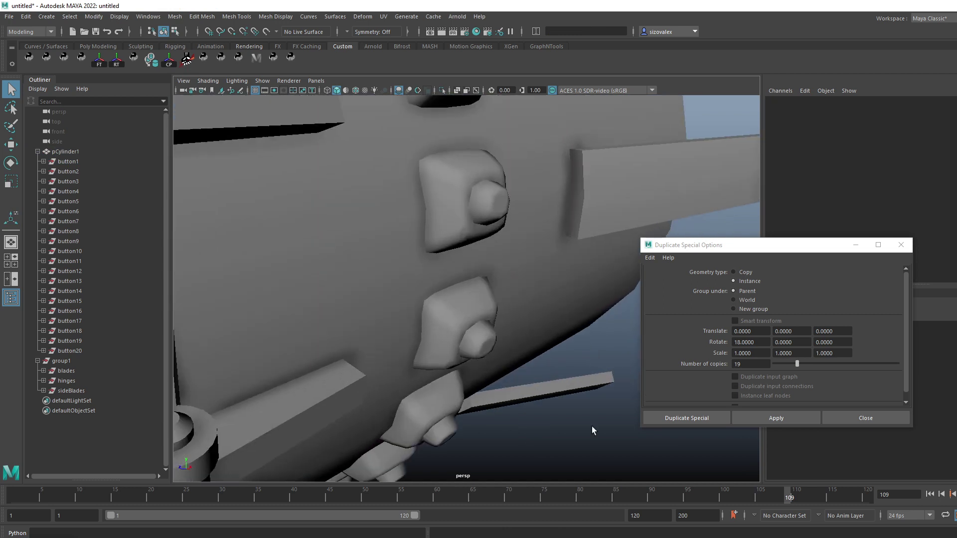
pyautogui.hotkey('ctrl', 'z')
pyautogui.hotkey('ctrl', 'z')
pyautogui.hotkey('ctrl', 'z')
# Step: Bevel the edge loop around the base block's outer face with a narrow fraction and return to object mode
pyautogui.keyDown('alt'); pyautogui.moveTo(485, 368); pyautogui.dragTo(471, 352); pyautogui.keyUp('alt')
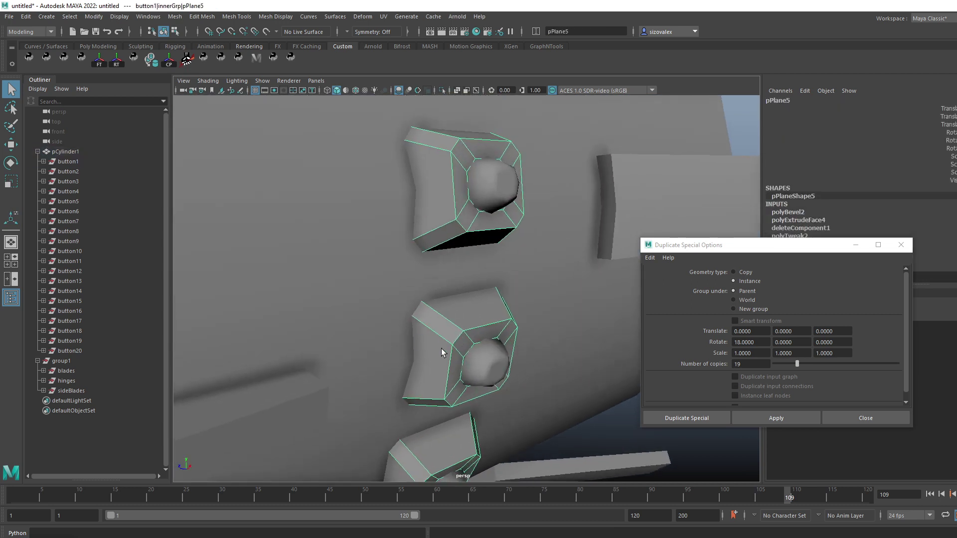
pyautogui.click(440, 346)
pyautogui.keyDown('shift'); pyautogui.moveTo(438, 347); pyautogui.dragTo(458, 380, button='right'); pyautogui.keyUp('shift')
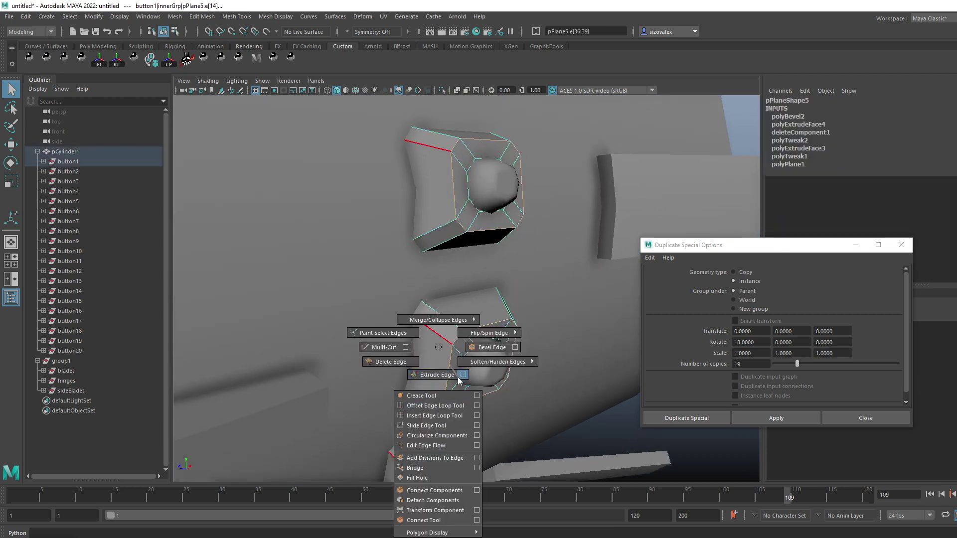
pyautogui.keyDown('shift'); pyautogui.moveTo(491, 351); pyautogui.dragTo(490, 351, button='right'); pyautogui.keyUp('shift')
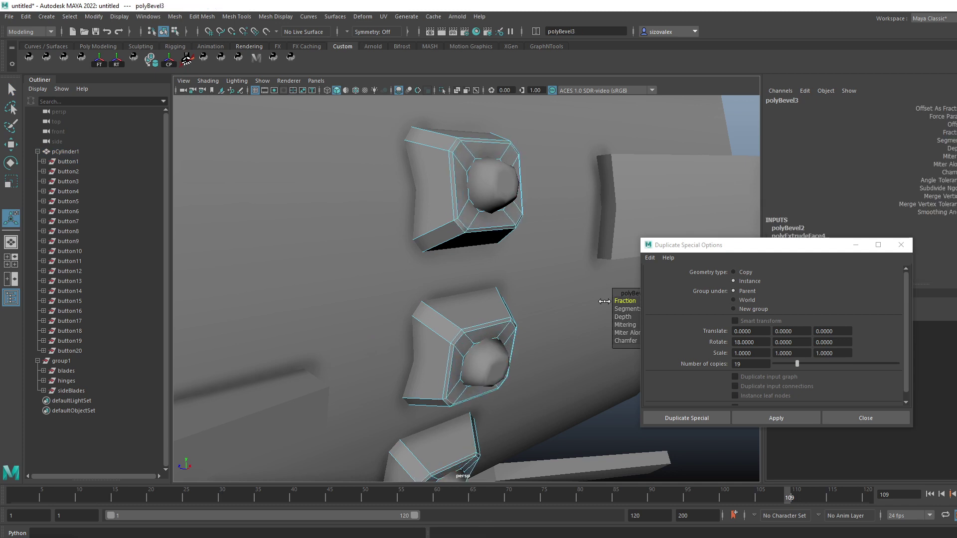
pyautogui.moveTo(608, 301); pyautogui.dragTo(607, 301)
pyautogui.press('q')
pyautogui.moveTo(459, 320); pyautogui.dragTo(491, 299, button='right')
pyautogui.keyDown('alt'); pyautogui.moveTo(503, 309); pyautogui.dragTo(471, 353, button='right'); pyautogui.keyUp('alt')
pyautogui.click(572, 420)
pyautogui.keyDown('alt'); pyautogui.moveTo(568, 416); pyautogui.dragTo(510, 390, button='right'); pyautogui.keyUp('alt')
pyautogui.keyDown('alt'); pyautogui.moveTo(510, 390); pyautogui.dragTo(400, 362); pyautogui.keyUp('alt')
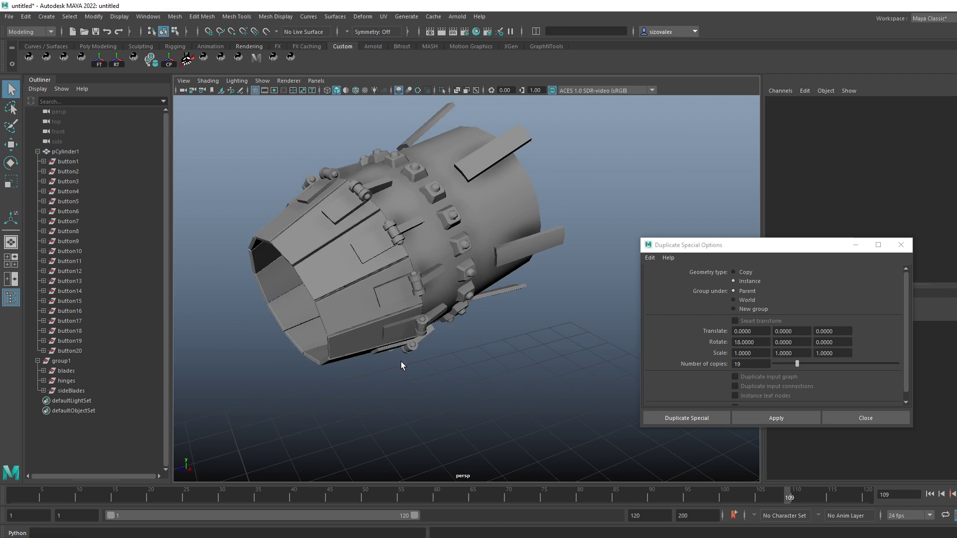
# Step: Select innerGrp inside button1, the group holding the base block and knob, ready for scaling
pyautogui.keyDown('alt'); pyautogui.moveTo(401, 362); pyautogui.dragTo(438, 344, button='right'); pyautogui.keyUp('alt')
pyautogui.keyDown('alt'); pyautogui.moveTo(439, 344); pyautogui.dragTo(403, 254); pyautogui.keyUp('alt')
pyautogui.keyDown('alt'); pyautogui.moveTo(404, 254); pyautogui.dragTo(431, 302, button='right'); pyautogui.keyUp('alt')
pyautogui.click(432, 303)
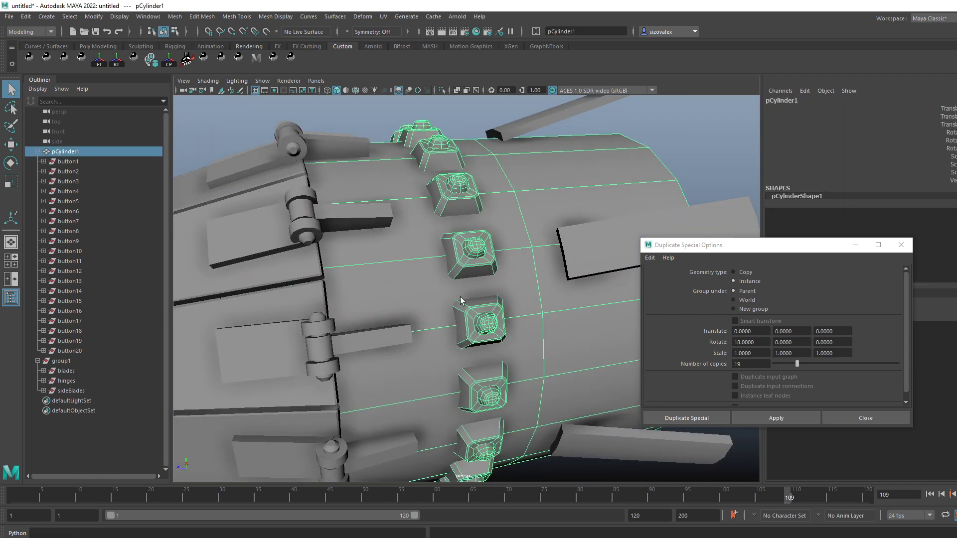
pyautogui.click(477, 337)
pyautogui.scroll(5, 524, 389)
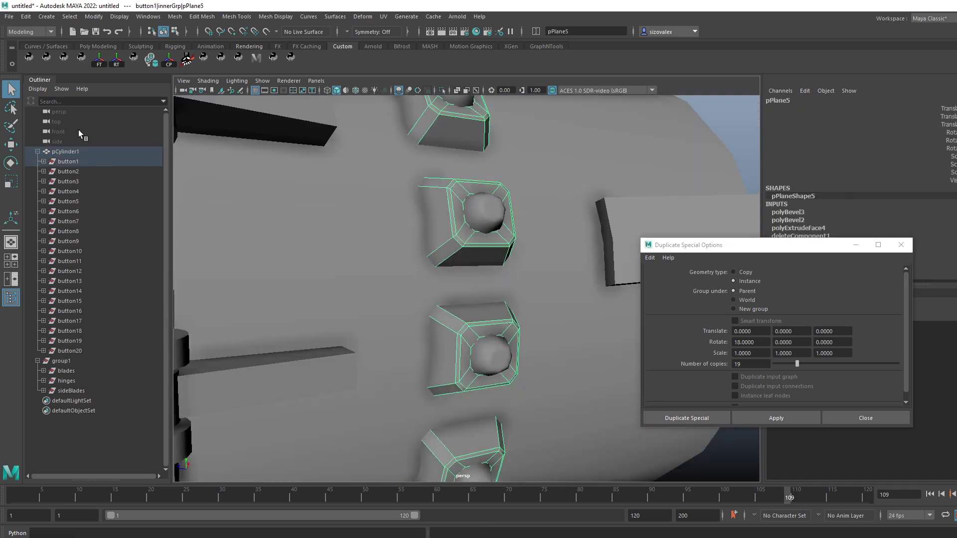
pyautogui.click(43, 162)
pyautogui.click(75, 172)
pyautogui.press('r')
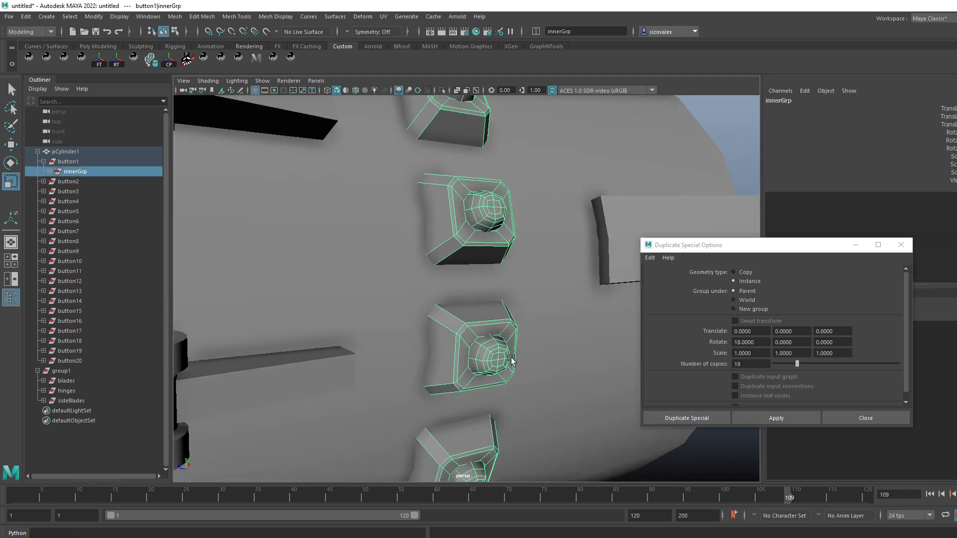
# Step: Move the pivot of innerGrp from the nozzle's central axis out onto the button itself
pyautogui.scroll(-6, 511, 361)
pyautogui.keyDown('alt'); pyautogui.moveTo(511, 361); pyautogui.dragTo(262, 331); pyautogui.keyUp('alt')
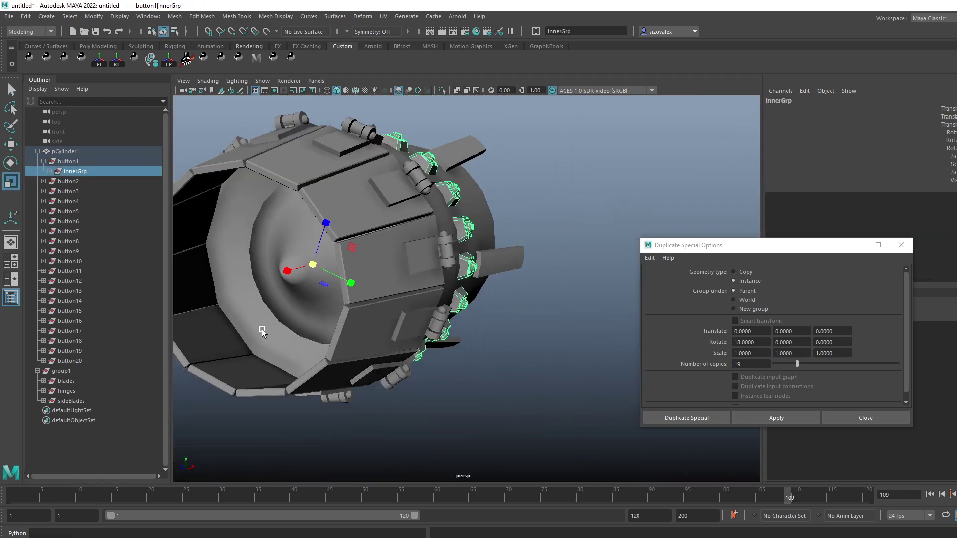
pyautogui.keyDown('alt'); pyautogui.moveTo(470, 313); pyautogui.dragTo(416, 298); pyautogui.keyUp('alt')
pyautogui.press('d')
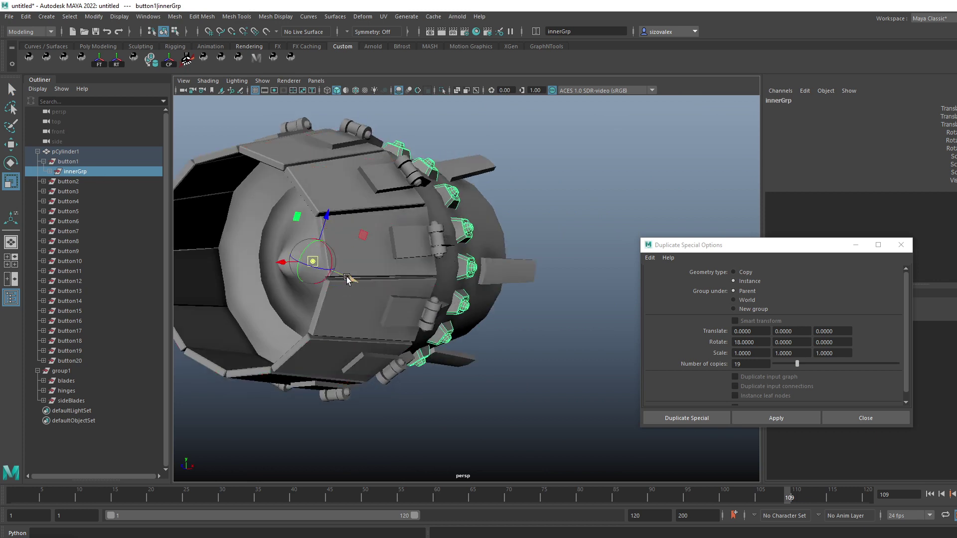
pyautogui.moveTo(350, 279); pyautogui.dragTo(399, 324)
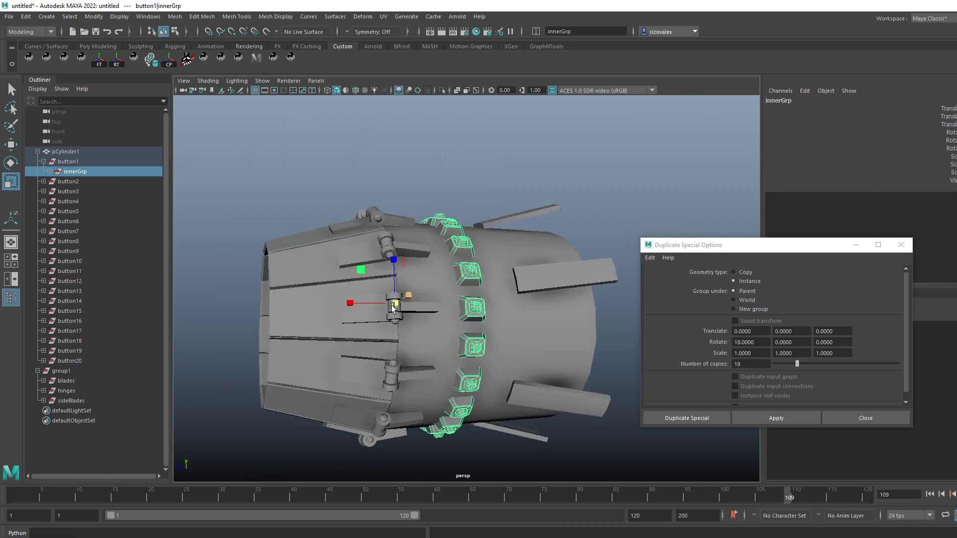
pyautogui.keyDown('alt'); pyautogui.moveTo(399, 324); pyautogui.dragTo(510, 380, button='right'); pyautogui.keyUp('alt')
pyautogui.keyDown('alt'); pyautogui.moveTo(511, 380); pyautogui.dragTo(450, 380); pyautogui.keyUp('alt')
pyautogui.press('d')
pyautogui.moveTo(315, 360); pyautogui.dragTo(536, 349)
pyautogui.press('d')
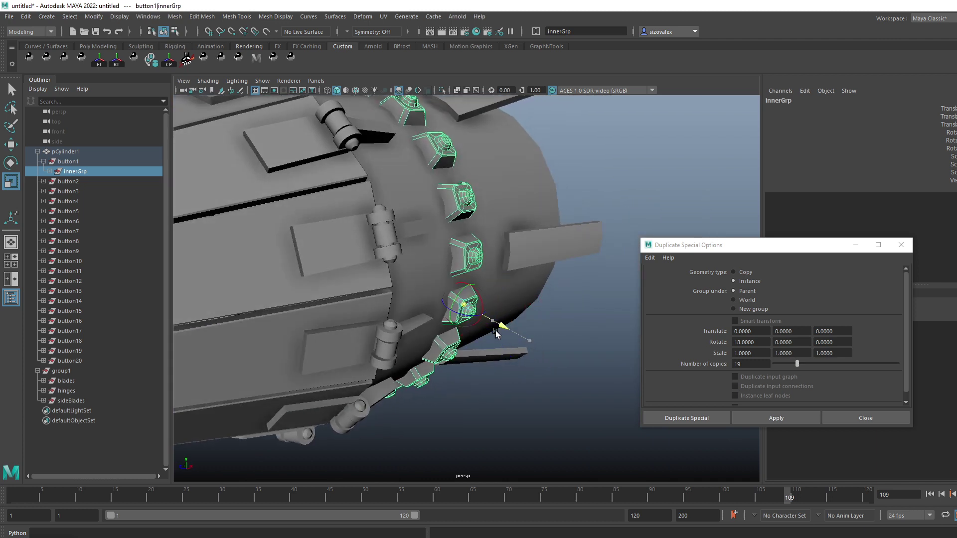
# Step: Centre the pivot of innerGrp on the button and scale the group down to roughly half its size
pyautogui.keyDown('alt'); pyautogui.moveTo(361, 314); pyautogui.dragTo(504, 366, button='right'); pyautogui.keyUp('alt')
pyautogui.keyDown('alt'); pyautogui.moveTo(546, 366); pyautogui.dragTo(530, 352); pyautogui.keyUp('alt')
pyautogui.click(168, 67)
pyautogui.keyDown('alt'); pyautogui.moveTo(414, 321); pyautogui.dragTo(481, 363, button='right'); pyautogui.keyUp('alt')
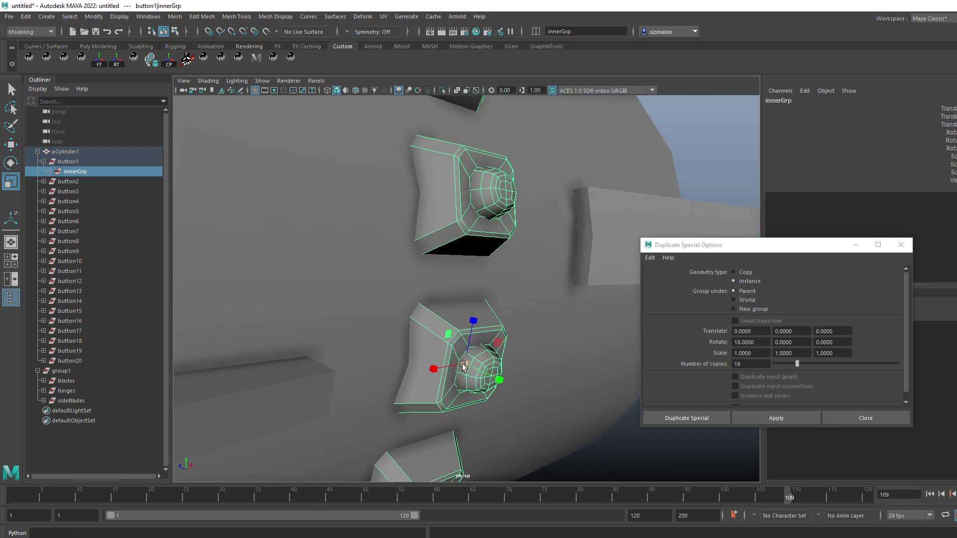
pyautogui.moveTo(464, 363); pyautogui.dragTo(401, 359)
pyautogui.press('w')
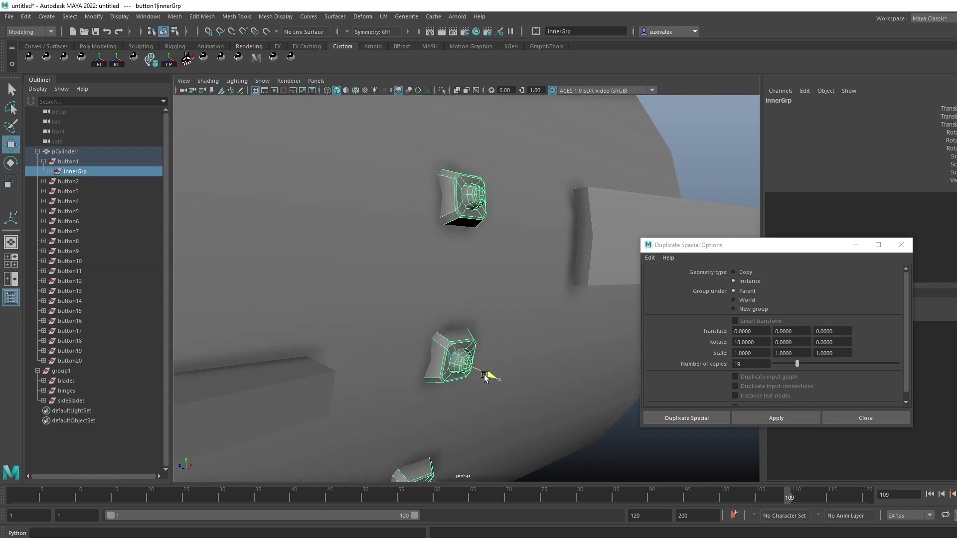
pyautogui.press('q')
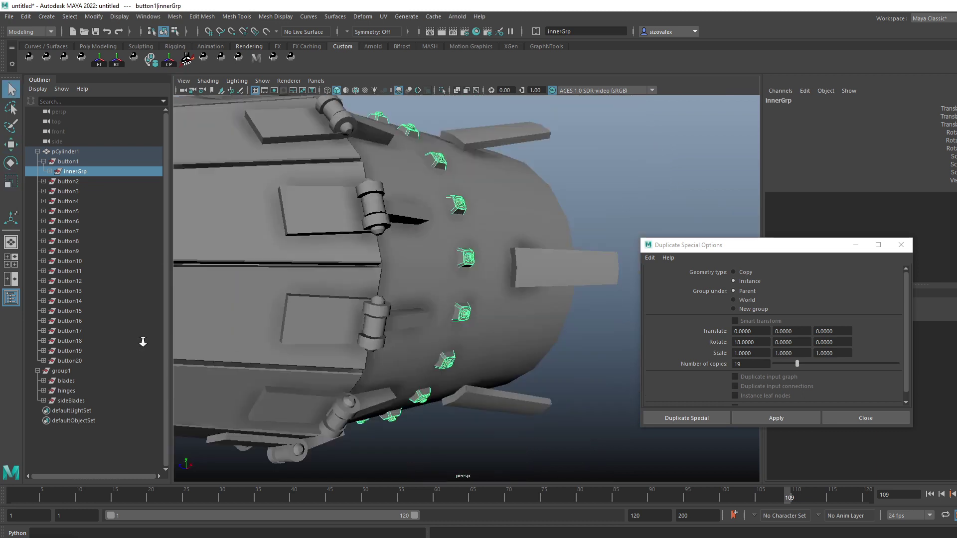
# Step: Scale innerGrp up slightly and adjust how far the buttons stand out from the cylinder's surface
pyautogui.keyDown('alt'); pyautogui.moveTo(143, 342); pyautogui.dragTo(95, 341, button='right'); pyautogui.keyUp('alt')
pyautogui.keyDown('alt'); pyautogui.moveTo(459, 359); pyautogui.dragTo(498, 362, button='right'); pyautogui.keyUp('alt')
pyautogui.press('r')
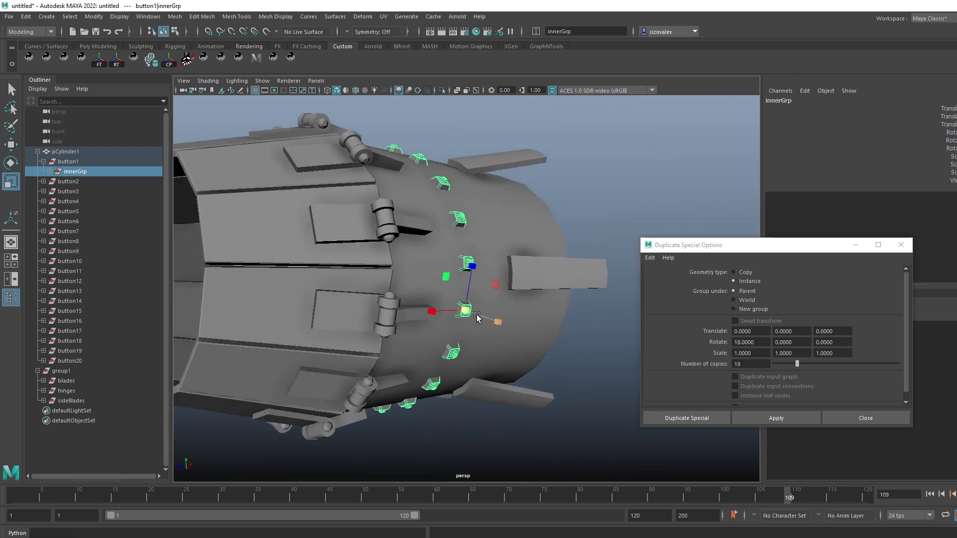
pyautogui.moveTo(464, 311); pyautogui.dragTo(470, 319)
pyautogui.press('w')
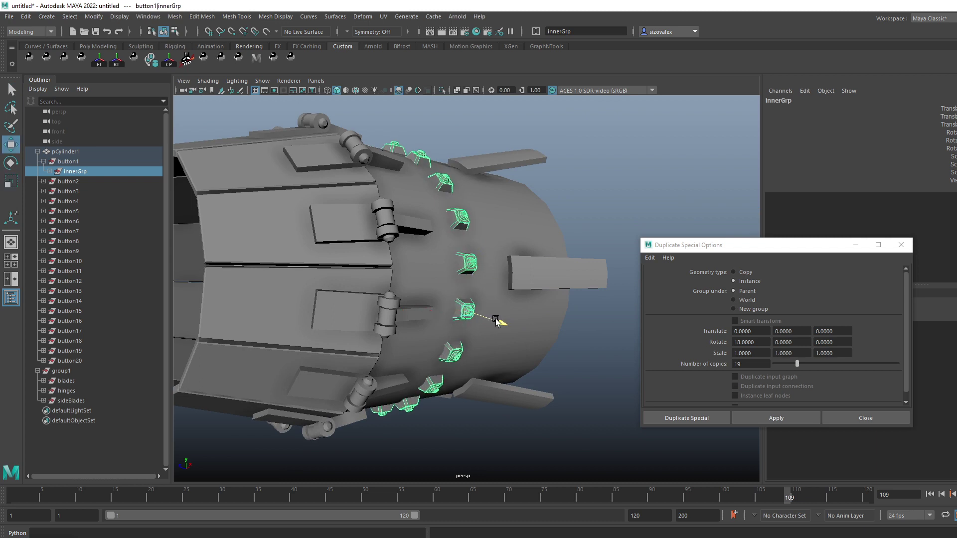
pyautogui.press('q')
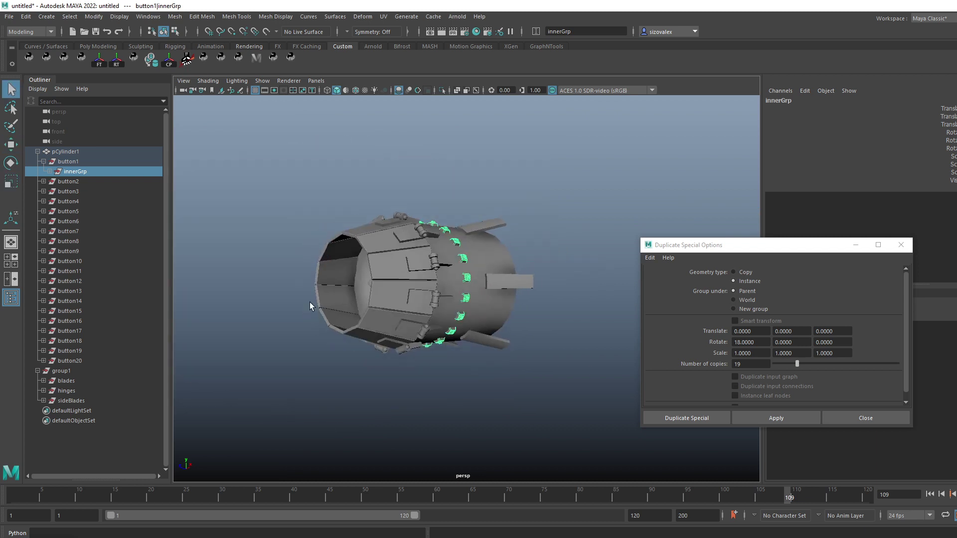
# Step: Create a new polygon cylinder beside the nozzle and move it up and away from the grid
pyautogui.keyDown('alt'); pyautogui.moveTo(310, 302); pyautogui.dragTo(459, 418); pyautogui.keyUp('alt')
pyautogui.hotkey('alt', 'd')
pyautogui.scroll(-5, 321, 295)
pyautogui.keyDown('shift'); pyautogui.rightClick(495, 365); pyautogui.keyUp('shift')
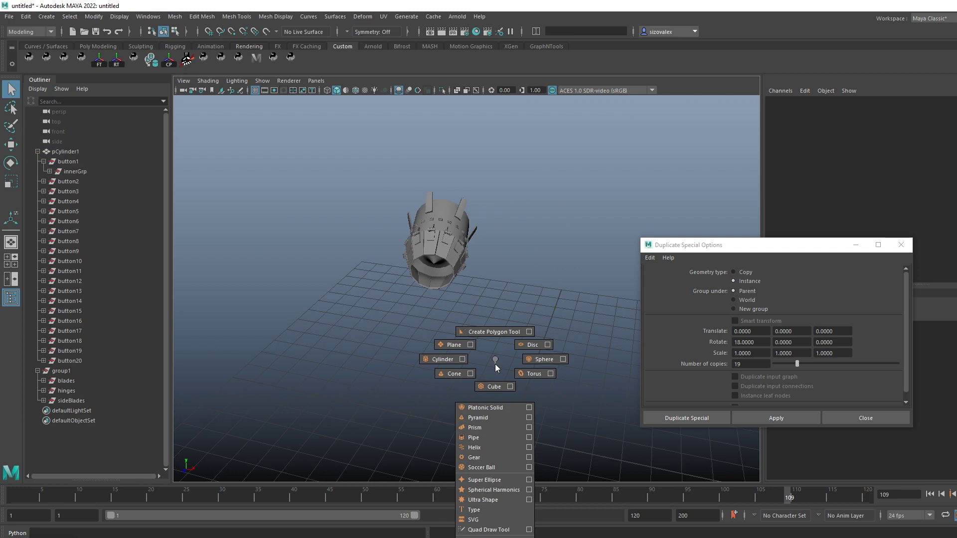
pyautogui.keyDown('shift'); pyautogui.moveTo(495, 364); pyautogui.dragTo(412, 362, button='right'); pyautogui.keyUp('shift')
pyautogui.click(530, 397)
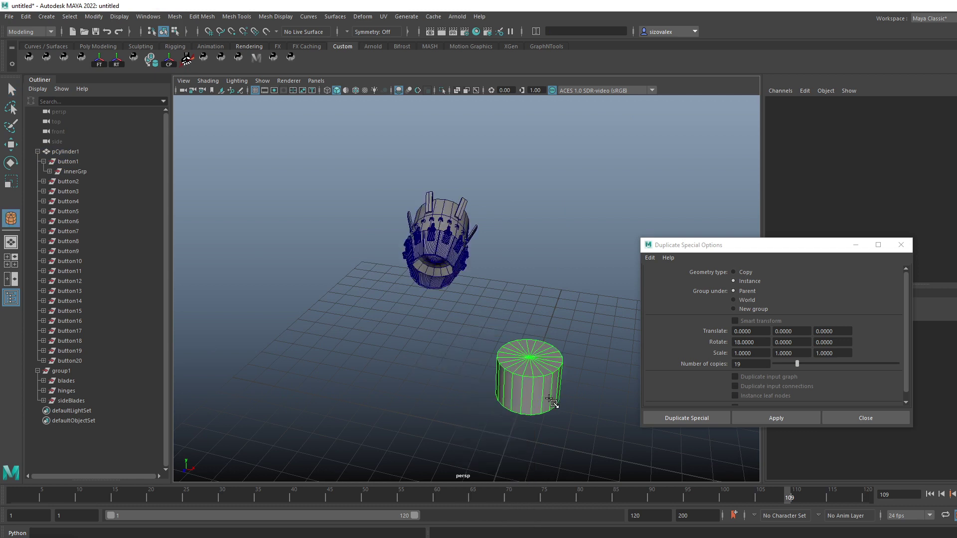
pyautogui.scroll(-4, 531, 393)
pyautogui.press('w')
pyautogui.moveTo(504, 337); pyautogui.dragTo(641, 227)
# Step: Rotate the new cylinder to a tilted angle and freeze its transformations
pyautogui.press('e')
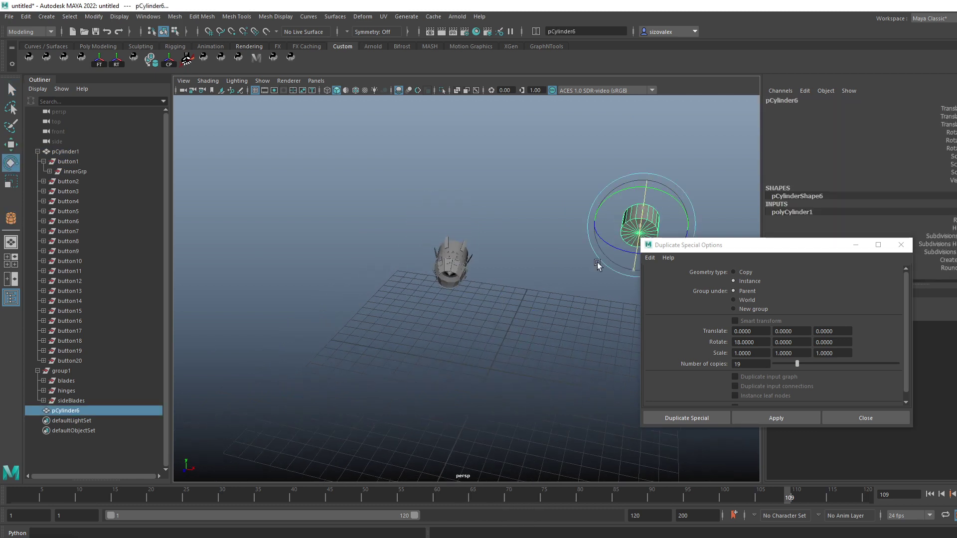
pyautogui.keyDown('alt'); pyautogui.moveTo(596, 265); pyautogui.dragTo(409, 259); pyautogui.keyUp('alt')
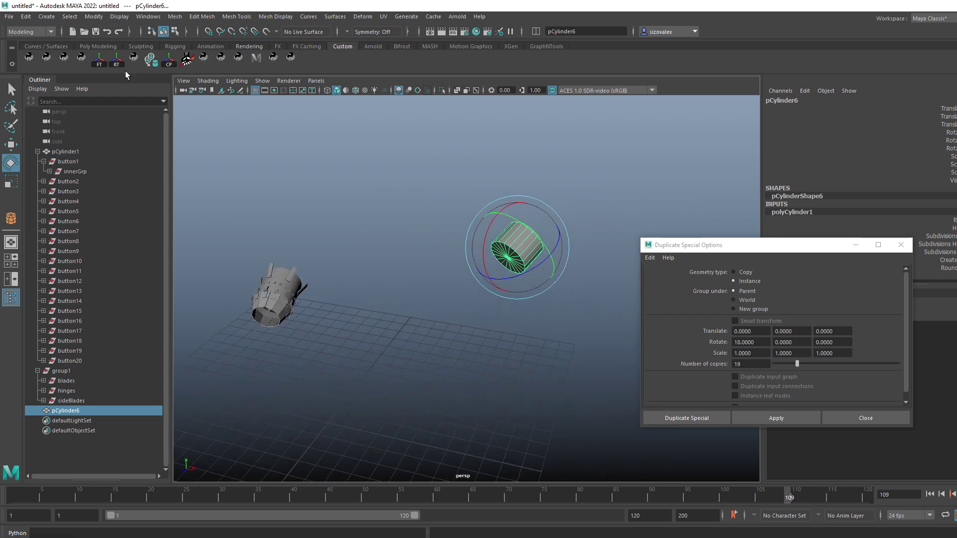
pyautogui.click(99, 62)
pyautogui.scroll(6, 533, 243)
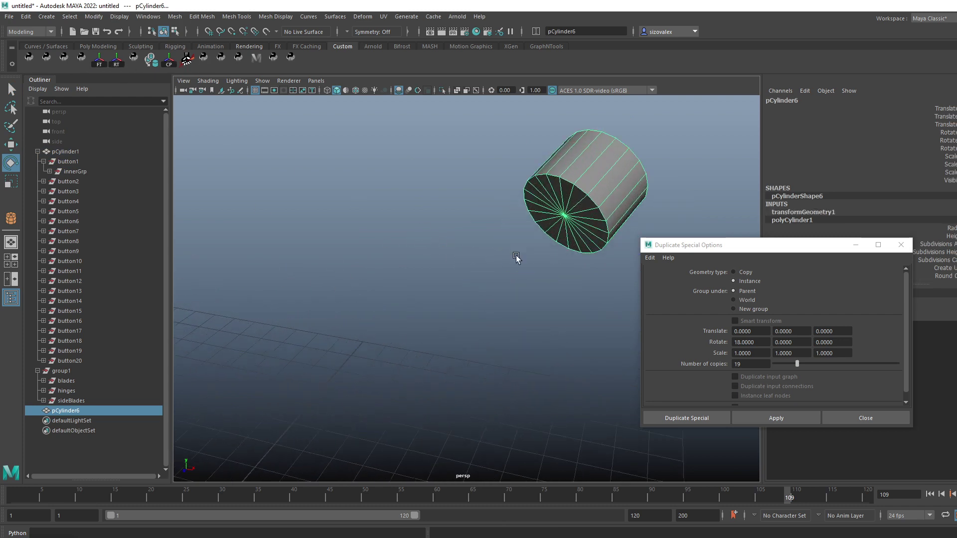
# Step: Place the new cylinder's pivot at the centre of its end cap, aligned to the cap, and bake the pivot
pyautogui.keyDown('alt'); pyautogui.moveTo(515, 258); pyautogui.dragTo(436, 245); pyautogui.keyUp('alt')
pyautogui.moveTo(394, 320); pyautogui.dragTo(450, 268, button='right')
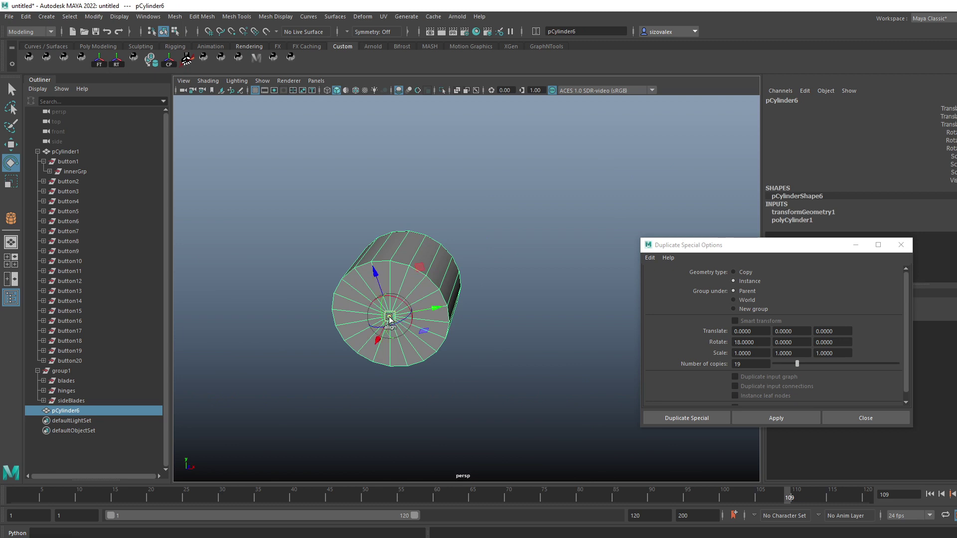
pyautogui.keyDown('alt'); pyautogui.moveTo(389, 319); pyautogui.dragTo(472, 322); pyautogui.keyUp('alt')
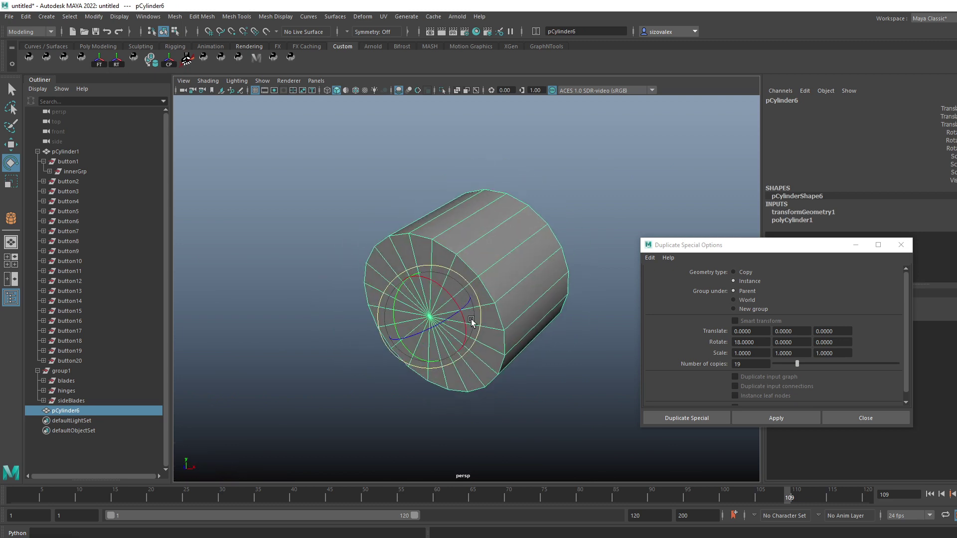
pyautogui.scroll(1, 472, 322)
pyautogui.scroll(-5, 474, 295)
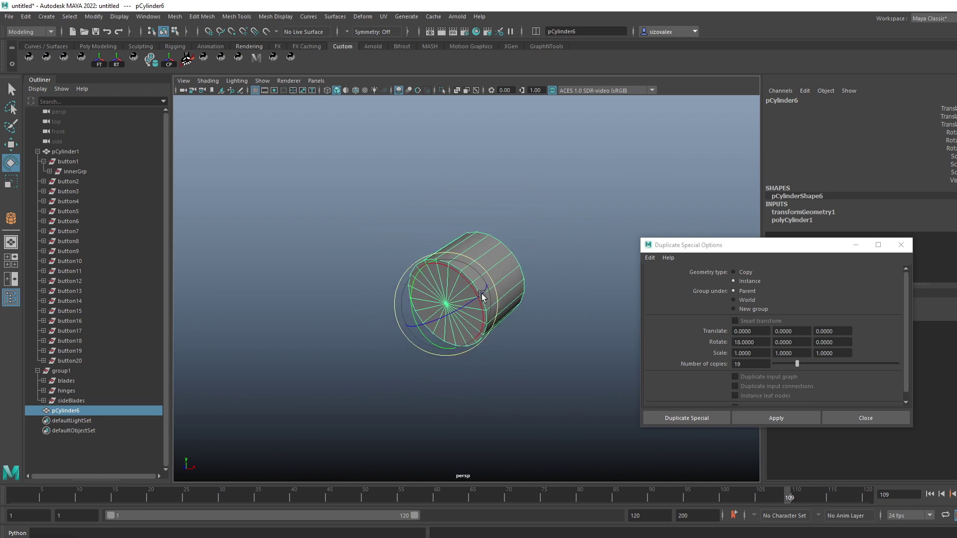
pyautogui.click(94, 17)
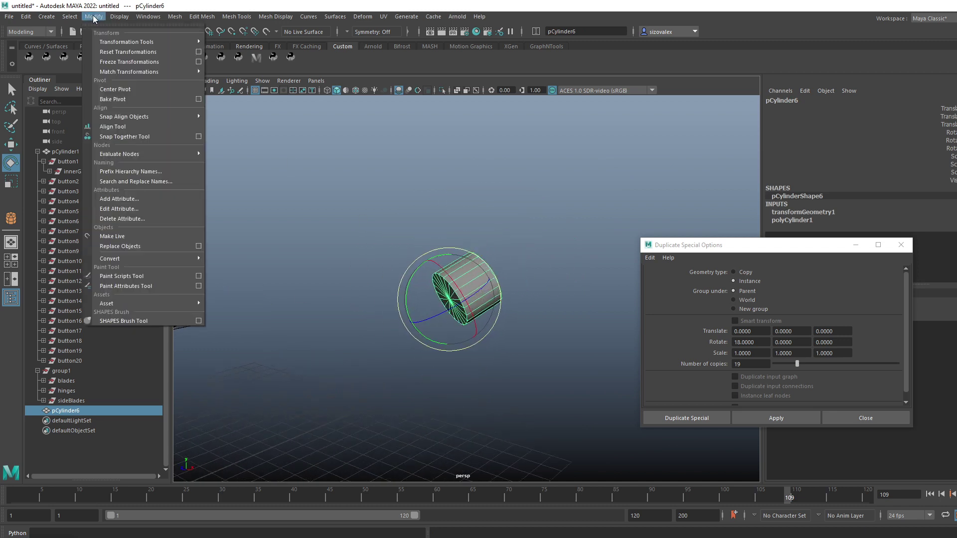
pyautogui.click(137, 98)
pyautogui.keyDown('alt'); pyautogui.moveTo(364, 294); pyautogui.dragTo(406, 291); pyautogui.keyUp('alt')
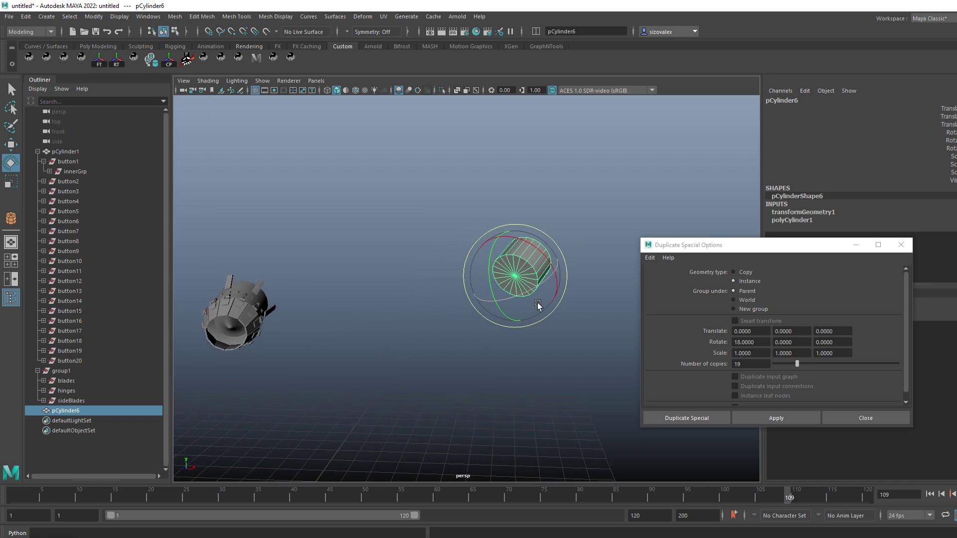
# Step: Create a small, narrow polygon plane on the grid between the nozzle and the tilted cylinder
pyautogui.keyDown('alt'); pyautogui.moveTo(538, 305); pyautogui.dragTo(606, 264); pyautogui.keyUp('alt')
pyautogui.press('q')
pyautogui.keyDown('alt'); pyautogui.moveTo(324, 306); pyautogui.dragTo(377, 267, button='middle'); pyautogui.keyUp('alt')
pyautogui.keyDown('alt'); pyautogui.moveTo(499, 303); pyautogui.dragTo(377, 303, button='right'); pyautogui.keyUp('alt')
pyautogui.keyDown('alt'); pyautogui.moveTo(313, 282); pyautogui.dragTo(382, 307, button='right'); pyautogui.keyUp('alt')
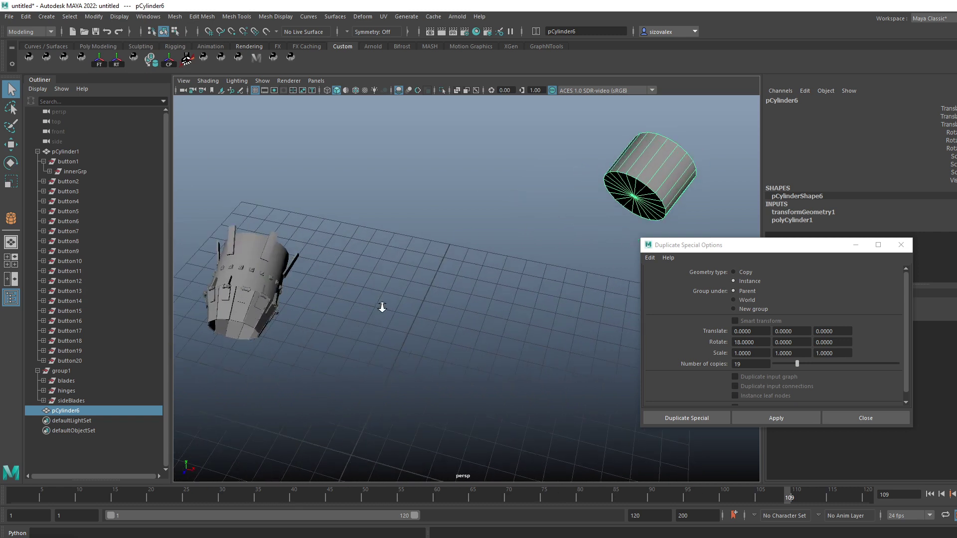
pyautogui.moveTo(475, 321)
pyautogui.keyDown('alt'); pyautogui.mouseDown()
pyautogui.moveTo(510, 316)
pyautogui.moveTo(484, 306)
pyautogui.mouseUp(); pyautogui.keyUp('alt')
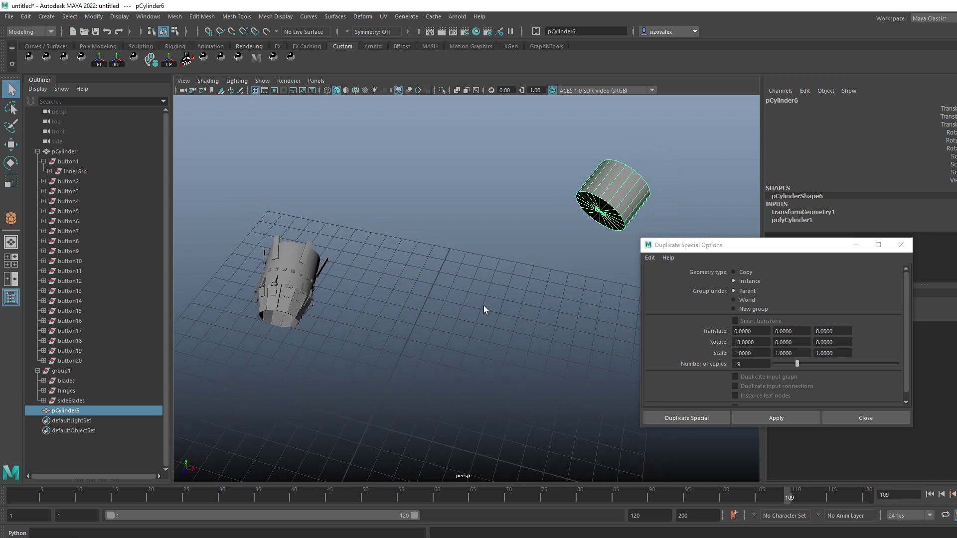
pyautogui.click(449, 336)
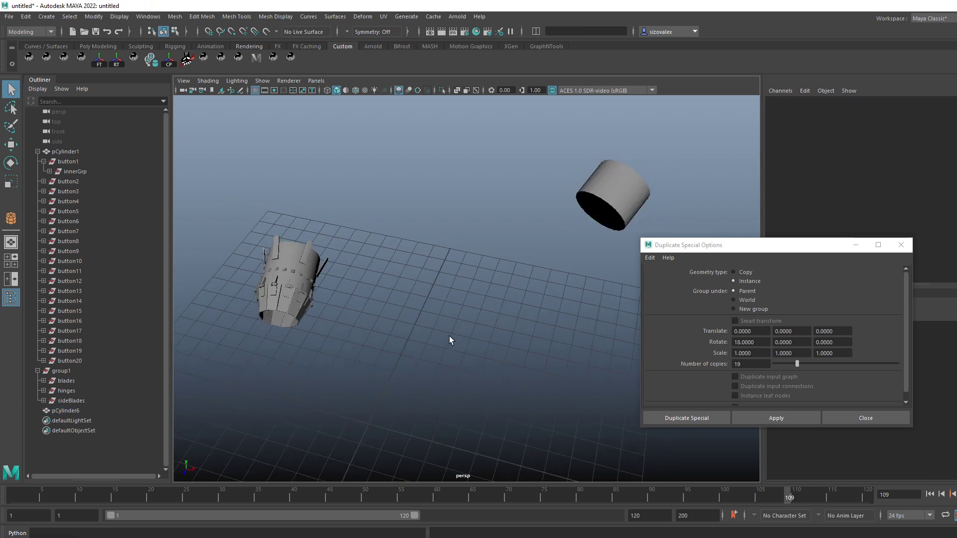
pyautogui.keyDown('shift'); pyautogui.rightClick(453, 327); pyautogui.keyUp('shift')
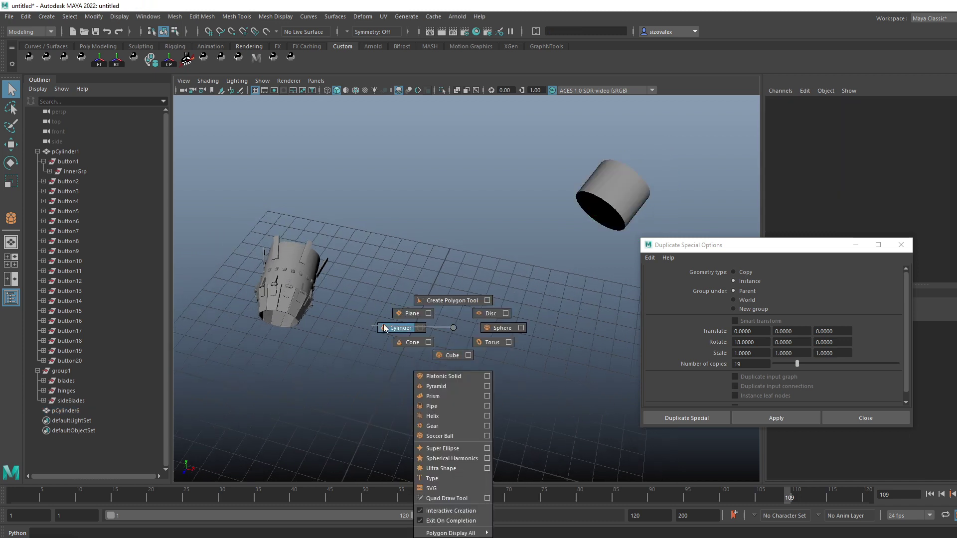
pyautogui.keyDown('shift'); pyautogui.moveTo(384, 327); pyautogui.dragTo(385, 327, button='right'); pyautogui.keyUp('shift')
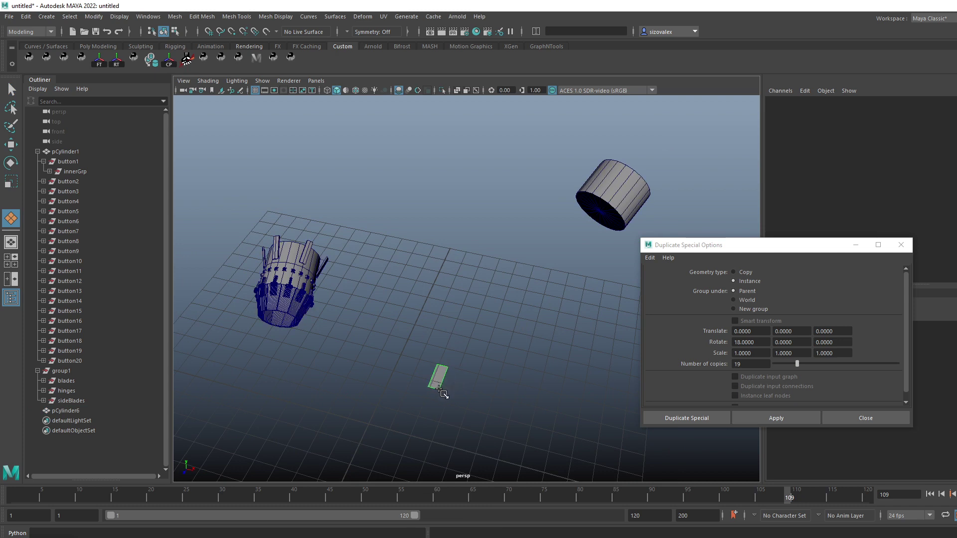
pyautogui.moveTo(439, 389); pyautogui.dragTo(439, 389)
pyautogui.moveTo(439, 389)
pyautogui.keyDown('alt'); pyautogui.mouseDown(button='right')
pyautogui.moveTo(460, 408)
pyautogui.moveTo(438, 375)
pyautogui.mouseUp(button='right'); pyautogui.keyUp('alt')
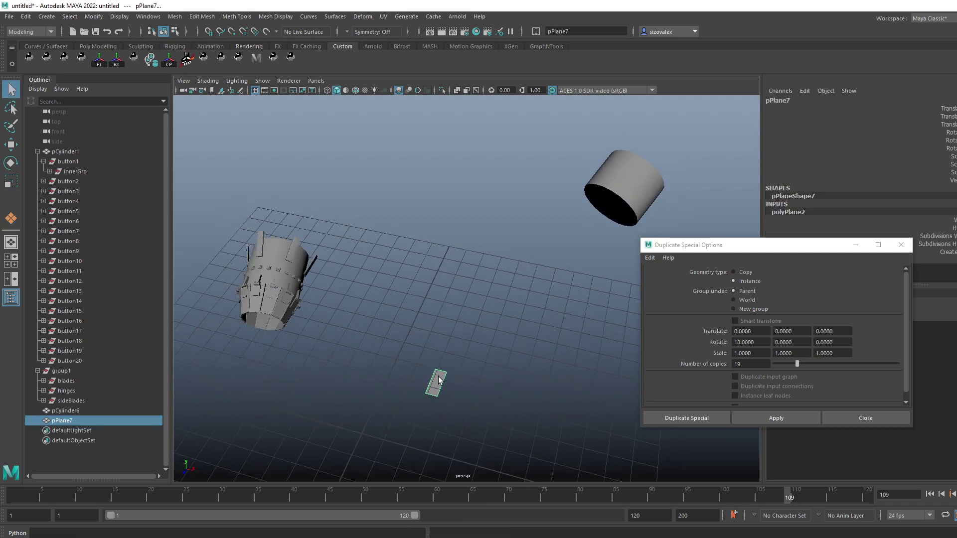
# Step: Group the new plane twice and rename the inner of the two groups innerGrp
pyautogui.hotkey('ctrl', 'g')
pyautogui.hotkey('ctrl', 'g')
pyautogui.click(38, 419)
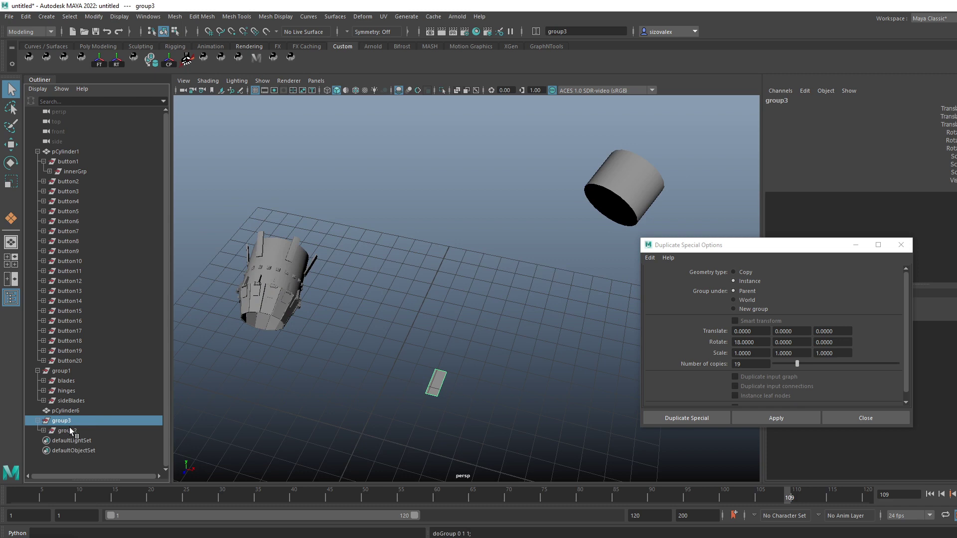
pyautogui.doubleClick(70, 429)
pyautogui.write('innerGrp')
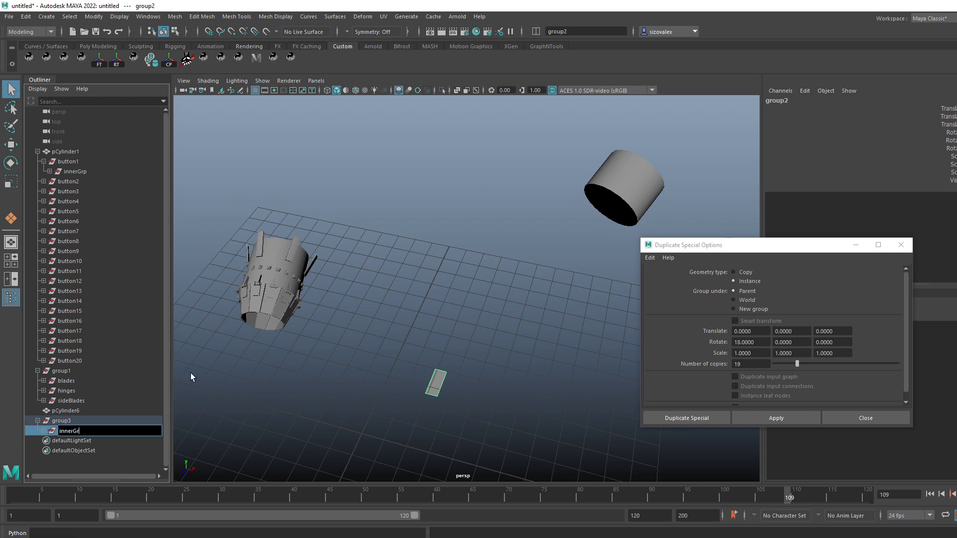
pyautogui.press('Return')
# Step: Parent the outer group of the plane under the tilted cylinder and select that group in its hierarchy
pyautogui.click(67, 419)
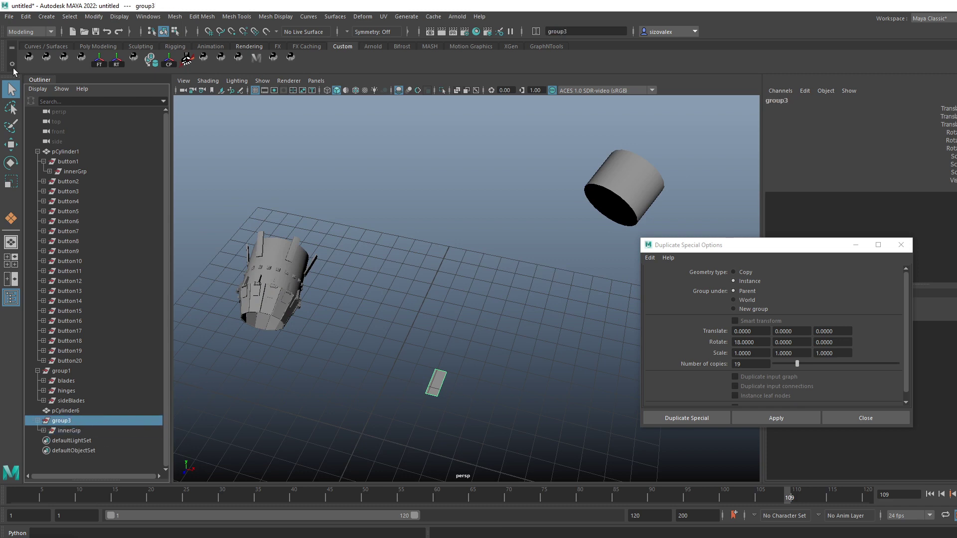
pyautogui.moveTo(61, 420); pyautogui.dragTo(71, 409, button='middle')
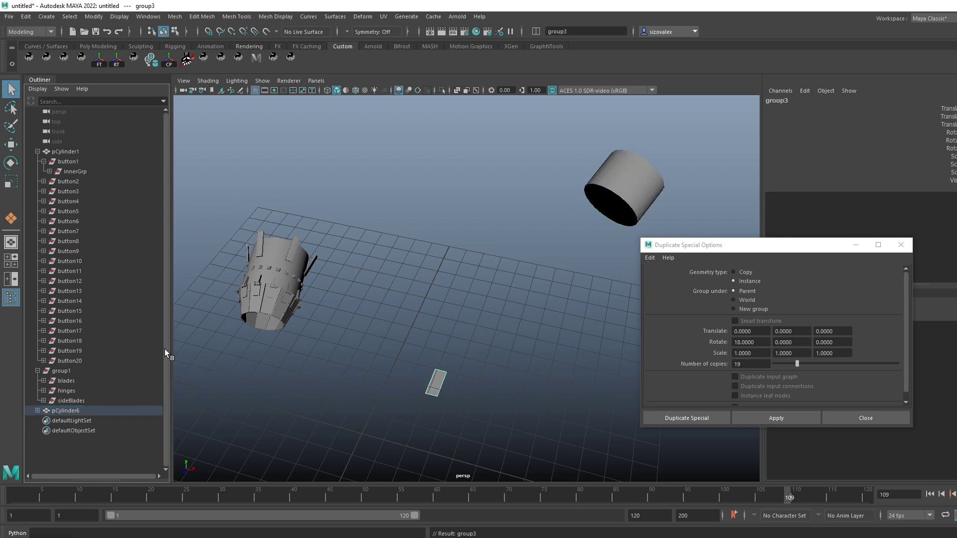
pyautogui.click(436, 383)
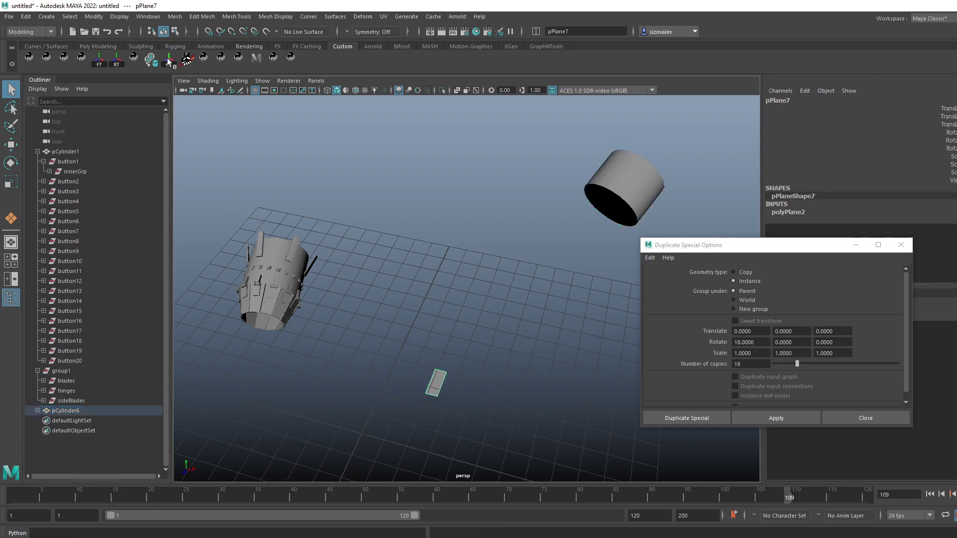
pyautogui.click(38, 411)
pyautogui.click(91, 420)
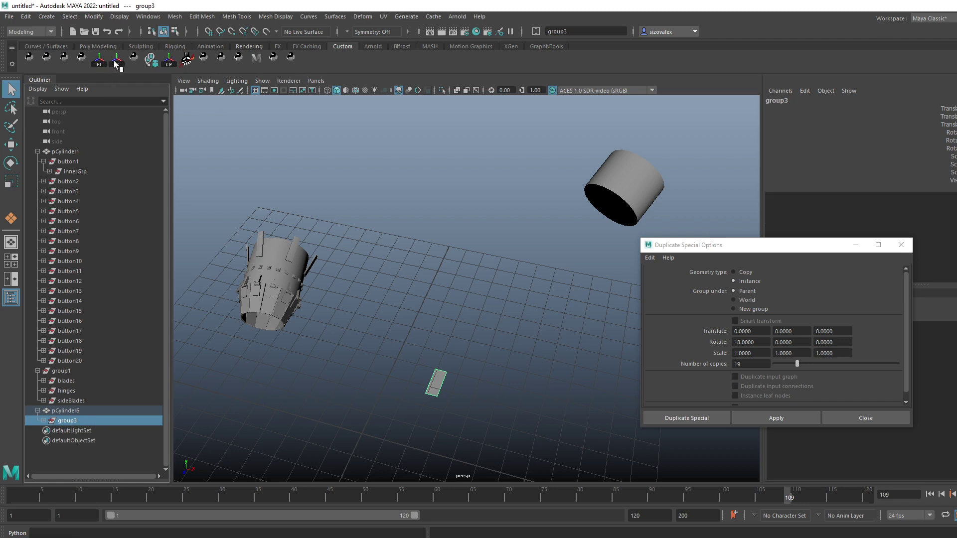
# Step: Reset the transforms of the plane's outer group so it snaps onto the tilted cylinder's pivot, and frame it
pyautogui.keyDown('alt'); pyautogui.moveTo(569, 207); pyautogui.dragTo(542, 199); pyautogui.keyUp('alt')
pyautogui.keyDown('alt'); pyautogui.moveTo(543, 198); pyautogui.dragTo(549, 219, button='right'); pyautogui.keyUp('alt')
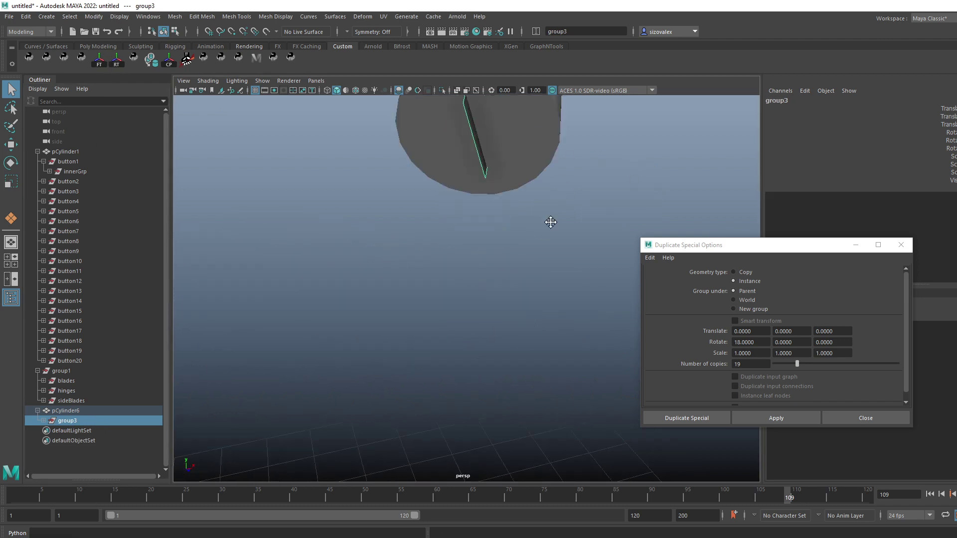
pyautogui.keyDown('alt'); pyautogui.moveTo(549, 220); pyautogui.dragTo(491, 309, button='middle'); pyautogui.keyUp('alt')
pyautogui.keyDown('alt'); pyautogui.moveTo(491, 309); pyautogui.dragTo(319, 265, button='right'); pyautogui.keyUp('alt')
pyautogui.press('f')
# Step: Try moving the plane's whole outer group from the end-cap centre out to the cylinder's rim
pyautogui.keyDown('alt'); pyautogui.moveTo(319, 264); pyautogui.dragTo(259, 279); pyautogui.keyUp('alt')
pyautogui.press('w')
pyautogui.keyDown('alt'); pyautogui.moveTo(474, 306); pyautogui.dragTo(445, 301); pyautogui.keyUp('alt')
pyautogui.moveTo(446, 321); pyautogui.dragTo(435, 342)
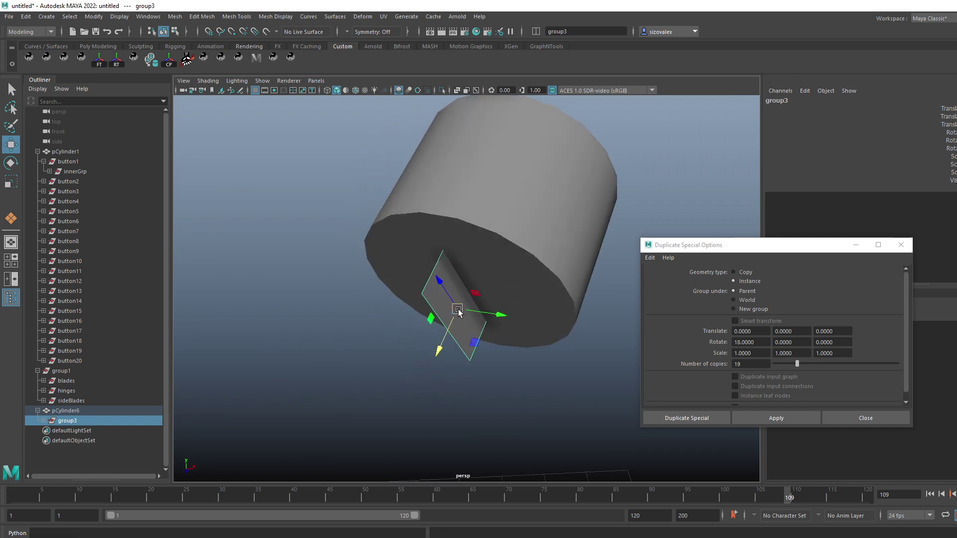
pyautogui.moveTo(496, 313); pyautogui.dragTo(612, 335)
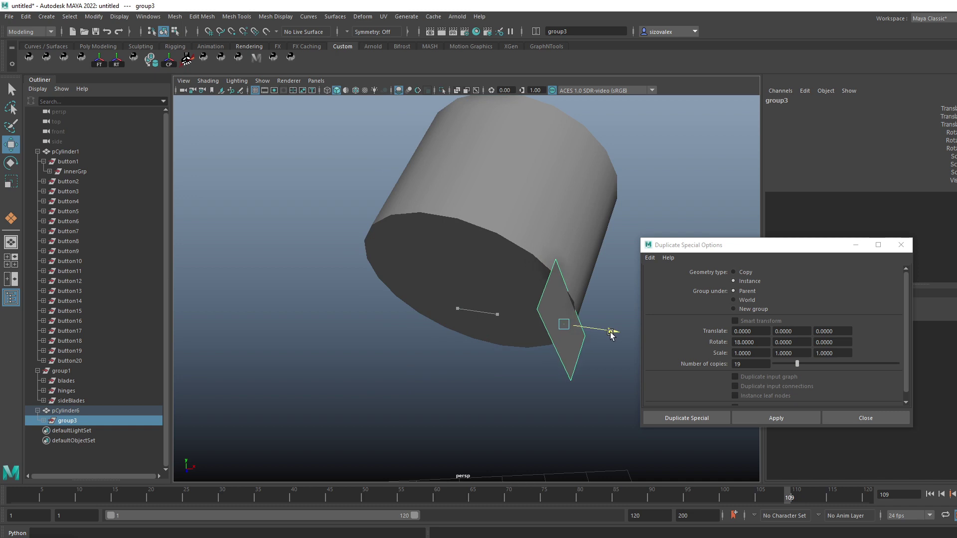
# Step: Try enlarging the outer group with the scale tool and shifting it forward along the cylinder's axis
pyautogui.press('r')
pyautogui.moveTo(550, 368); pyautogui.dragTo(523, 434)
pyautogui.press('w')
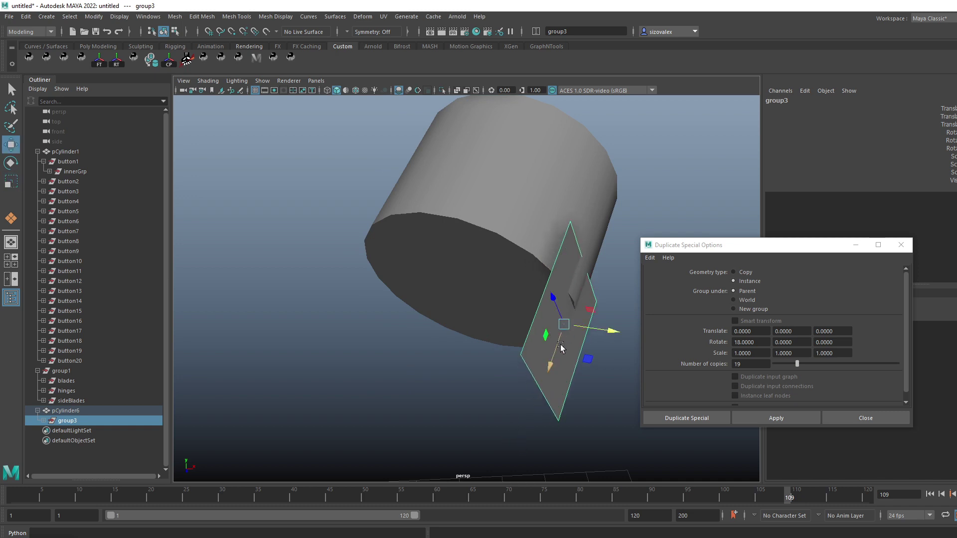
pyautogui.moveTo(536, 387); pyautogui.dragTo(533, 411)
pyautogui.keyDown('alt'); pyautogui.moveTo(491, 380); pyautogui.dragTo(451, 346); pyautogui.keyUp('alt')
pyautogui.press('r')
pyautogui.moveTo(420, 267); pyautogui.dragTo(427, 283)
pyautogui.press('d')
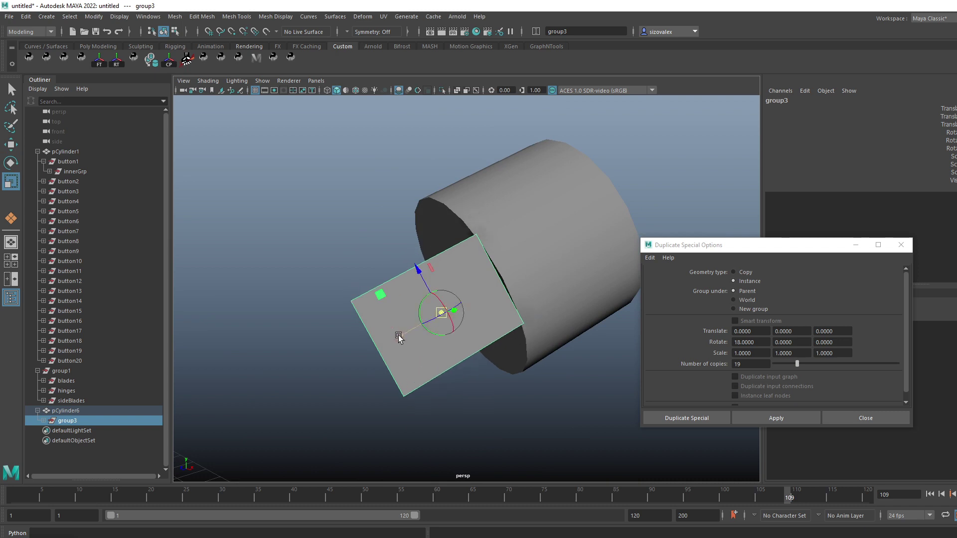
pyautogui.keyDown('alt'); pyautogui.moveTo(316, 307); pyautogui.dragTo(344, 344); pyautogui.keyUp('alt')
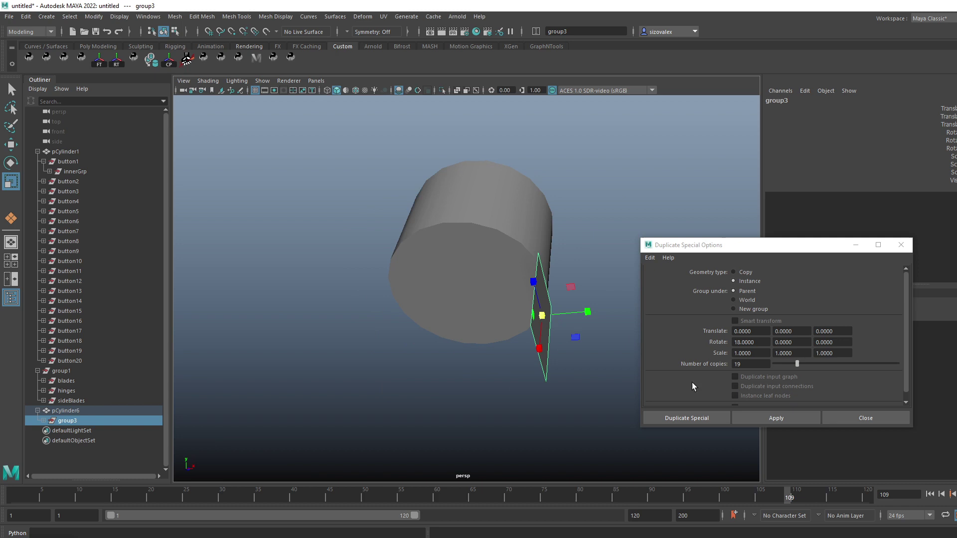
# Step: Try instancing the shifted outer group 19 times with an 18° X rotation, and undo the duplication
pyautogui.click(776, 418)
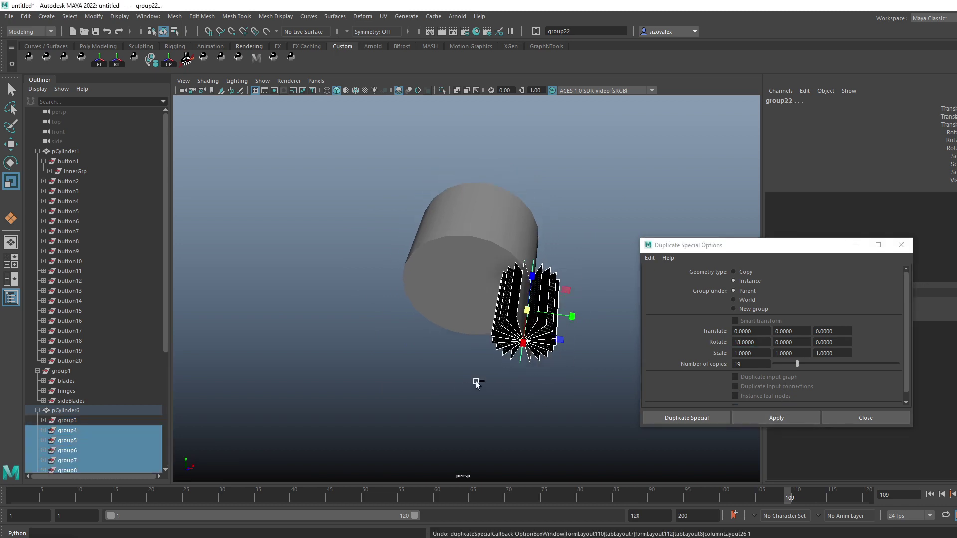
pyautogui.hotkey('ctrl', 'z')
pyautogui.click(75, 410)
pyautogui.click(74, 421)
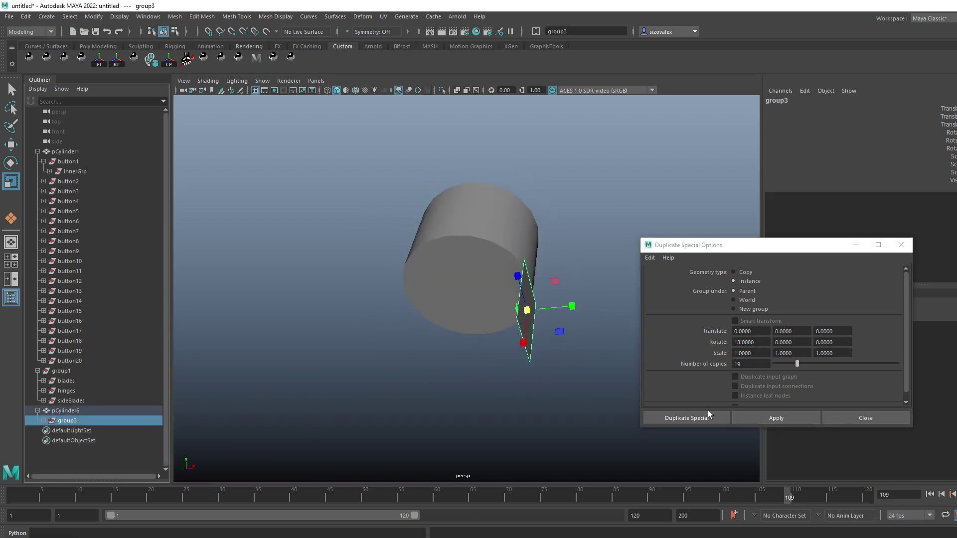
pyautogui.click(780, 418)
pyautogui.hotkey('ctrl', 'z')
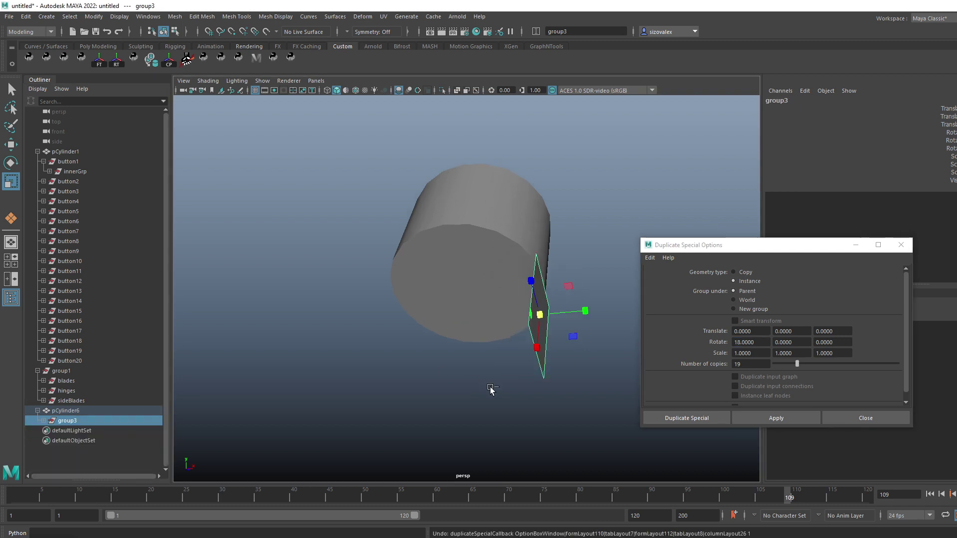
# Step: Undo the scaling and moves made on the plane's outer group
pyautogui.keyDown('alt'); pyautogui.moveTo(489, 390); pyautogui.dragTo(355, 354); pyautogui.keyUp('alt')
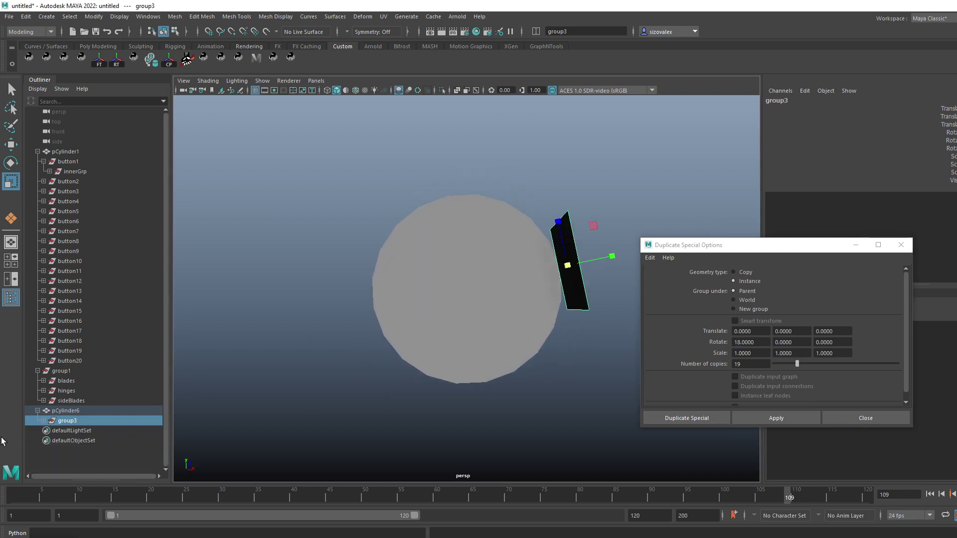
pyautogui.hotkey('ctrl', 'z')
pyautogui.hotkey('ctrl', 'z')
pyautogui.hotkey('ctrl', 'z')
pyautogui.hotkey('ctrl', 'z')
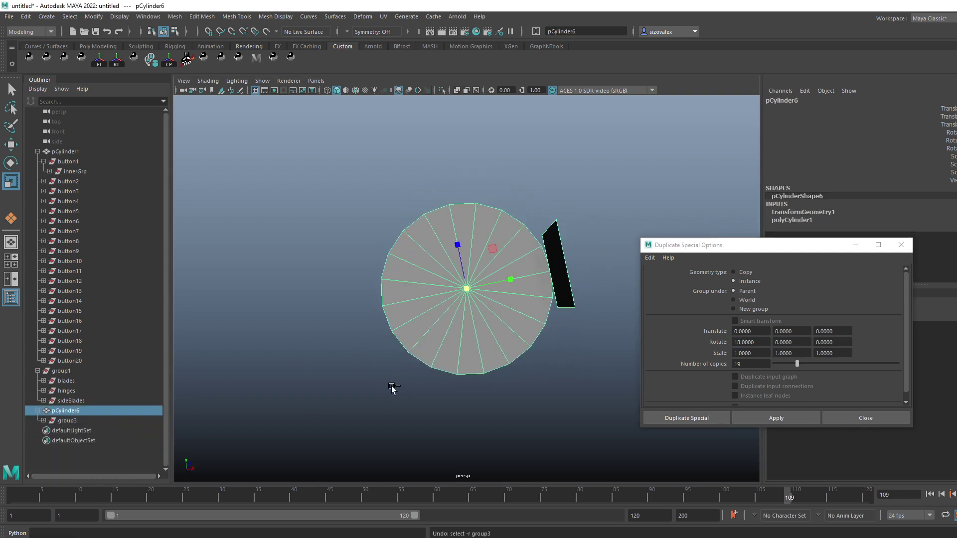
pyautogui.hotkey('ctrl', 'z')
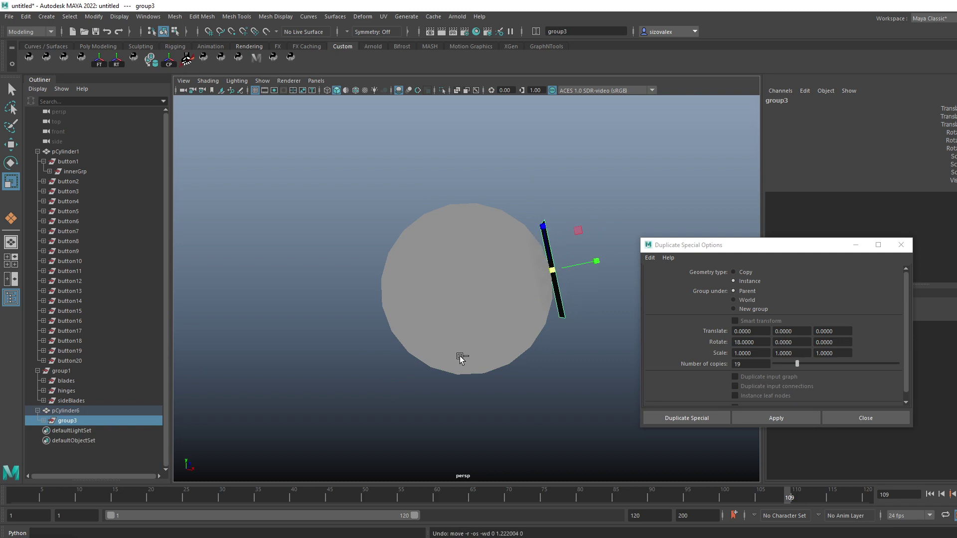
pyautogui.hotkey('ctrl', 'z')
# Step: Move the plane mesh itself out to the cylinder's rim, enlarge it, and set its pivot at the edge meeting the cylinder
pyautogui.keyDown('alt'); pyautogui.moveTo(448, 316); pyautogui.dragTo(425, 357); pyautogui.keyUp('alt')
pyautogui.keyDown('alt'); pyautogui.moveTo(426, 357); pyautogui.dragTo(467, 350, button='right'); pyautogui.keyUp('alt')
pyautogui.press('q')
pyautogui.click(470, 334)
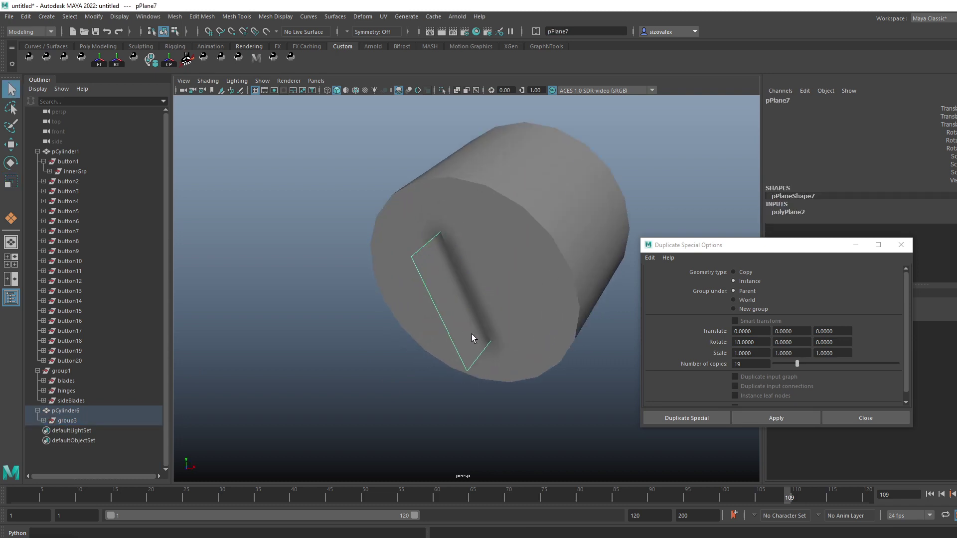
pyautogui.keyDown('alt'); pyautogui.moveTo(472, 334); pyautogui.dragTo(455, 390); pyautogui.keyUp('alt')
pyautogui.press('r')
pyautogui.press('d')
pyautogui.keyDown('alt'); pyautogui.moveTo(519, 278); pyautogui.dragTo(352, 298); pyautogui.keyUp('alt')
# Step: Instance the plane's outer group 19 times around the tilted cylinder, rotating each copy 18° about X
pyautogui.click(89, 421)
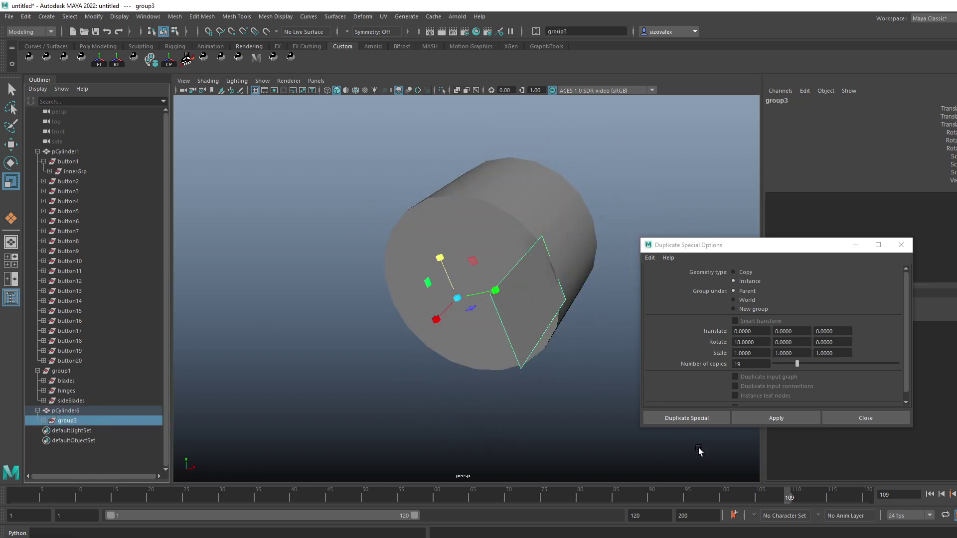
pyautogui.click(776, 418)
pyautogui.keyDown('alt'); pyautogui.moveTo(514, 362); pyautogui.dragTo(447, 376); pyautogui.keyUp('alt')
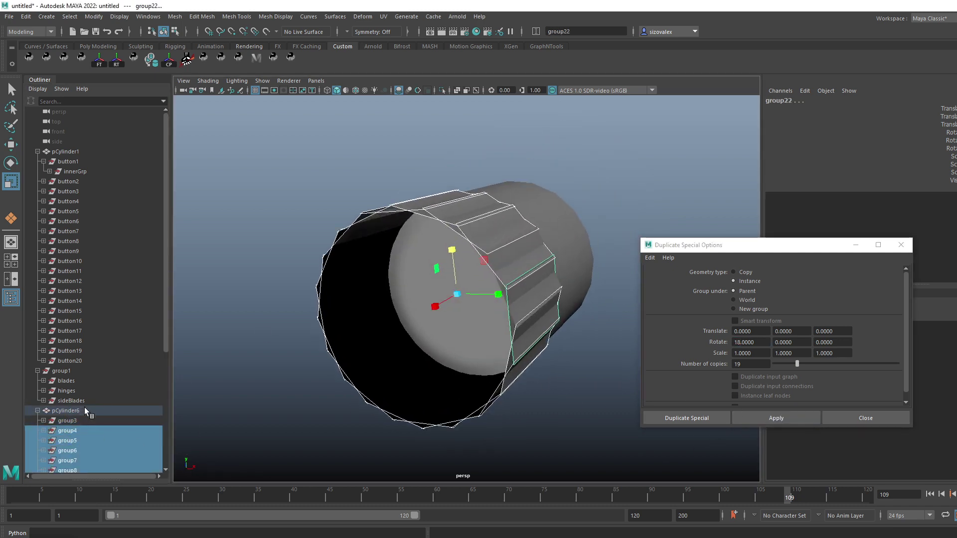
pyautogui.keyDown('alt'); pyautogui.moveTo(344, 383); pyautogui.dragTo(426, 357); pyautogui.keyUp('alt')
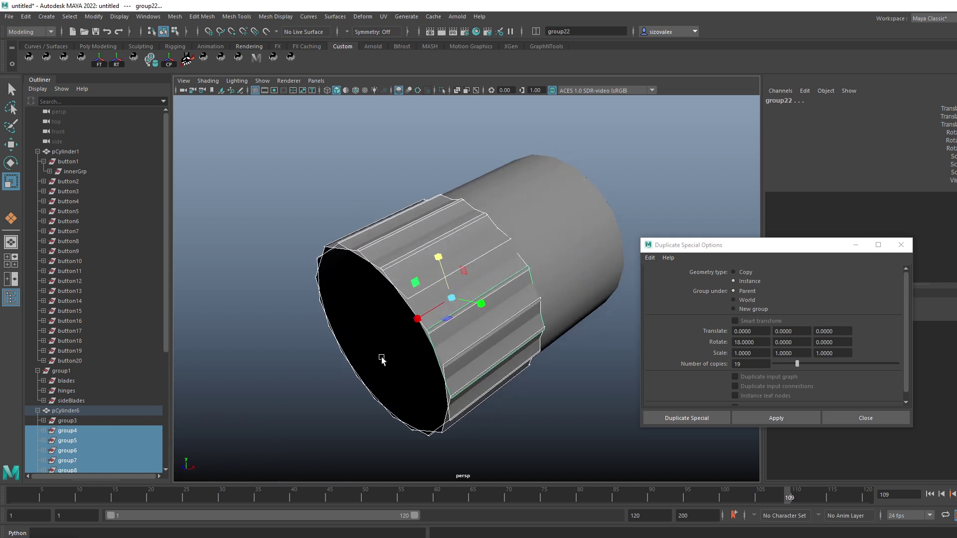
# Step: Select the original plane inside group3's innerGrp and narrow its width to open gaps between the instanced blades
pyautogui.click(435, 353)
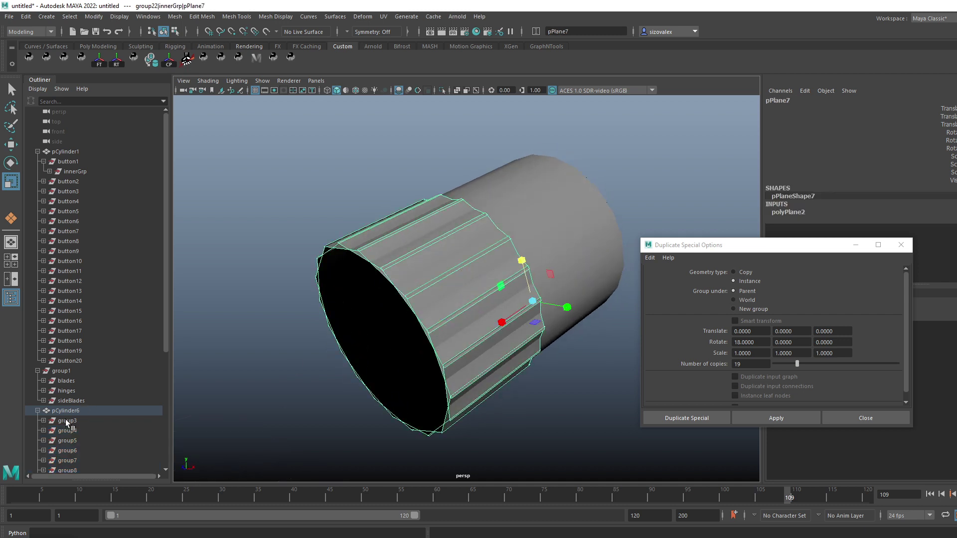
pyautogui.click(43, 421)
pyautogui.click(48, 431)
pyautogui.click(81, 442)
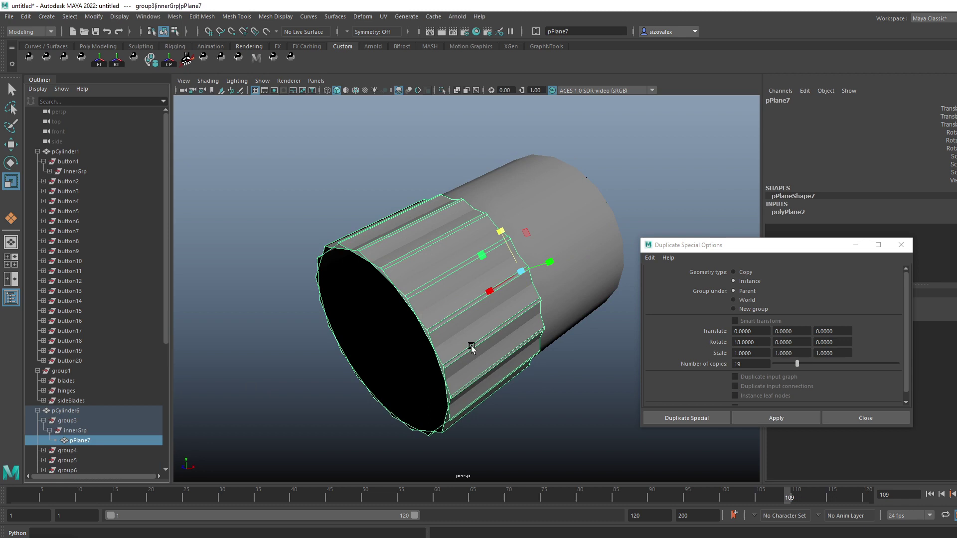
pyautogui.keyDown('alt'); pyautogui.moveTo(469, 344); pyautogui.dragTo(510, 348, button='right'); pyautogui.keyUp('alt')
pyautogui.moveTo(514, 227); pyautogui.dragTo(520, 254)
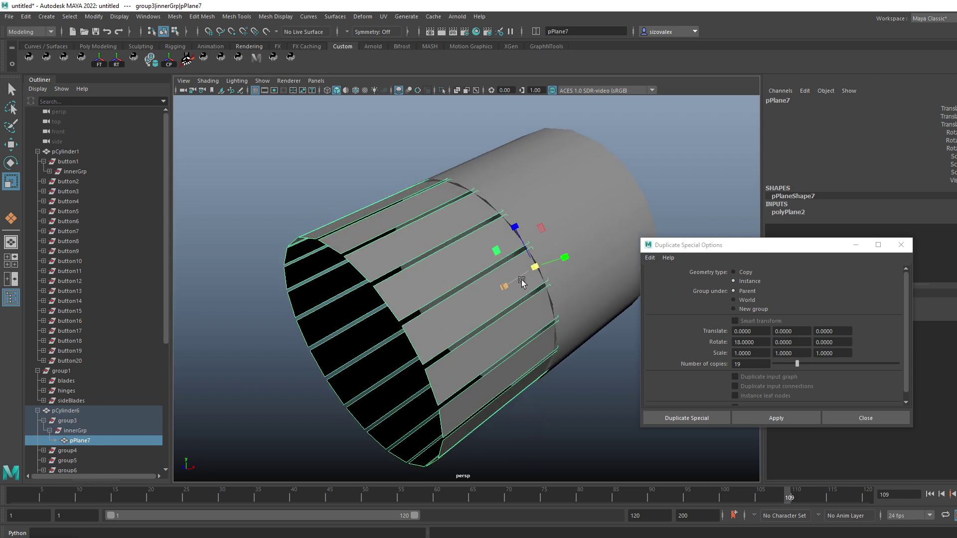
# Step: Scale the plane's free end edge narrower to taper the instanced blades, and return to object mode
pyautogui.press('F10')
pyautogui.click(413, 344)
pyautogui.moveTo(391, 307); pyautogui.dragTo(401, 325)
pyautogui.press('q')
pyautogui.press('F8')
# Step: Rotate the plane inward so the ring of blades converges, and rescale its width to adjust the gaps
pyautogui.press('e')
pyautogui.moveTo(513, 303); pyautogui.dragTo(512, 274)
pyautogui.press('q')
pyautogui.keyDown('alt'); pyautogui.moveTo(574, 244); pyautogui.dragTo(620, 220, button='right'); pyautogui.keyUp('alt')
pyautogui.press('r')
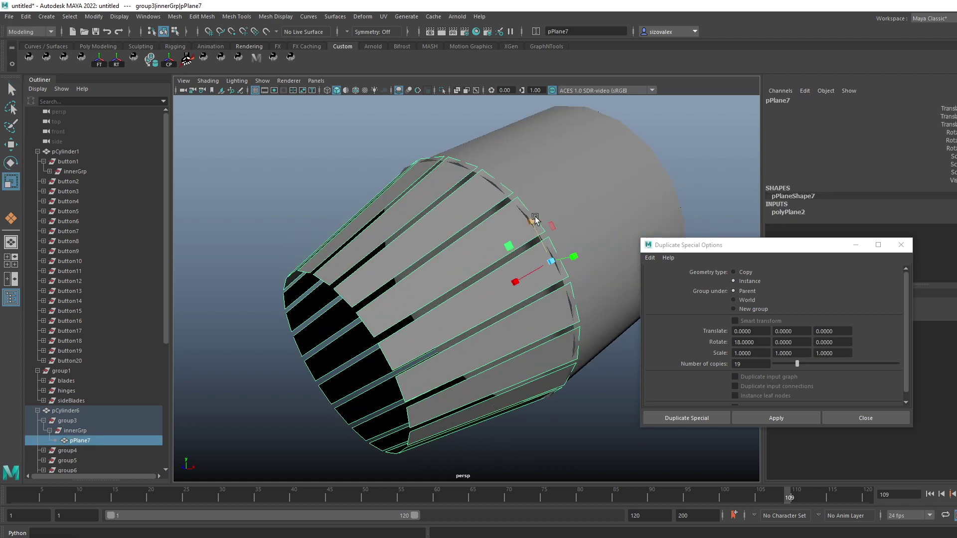
pyautogui.moveTo(533, 223); pyautogui.dragTo(445, 343)
pyautogui.press('q')
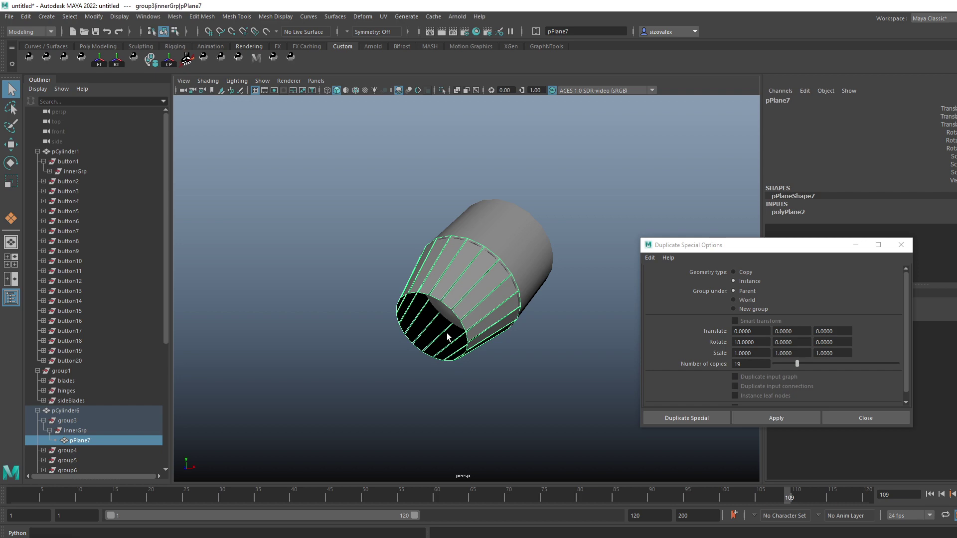
# Step: Select the main blade mesh on the finished nozzle and frame it
pyautogui.keyDown('alt'); pyautogui.moveTo(543, 352); pyautogui.dragTo(205, 329, button='right'); pyautogui.keyUp('alt')
pyautogui.keyDown('alt'); pyautogui.moveTo(204, 329); pyautogui.dragTo(372, 331, button='middle'); pyautogui.keyUp('alt')
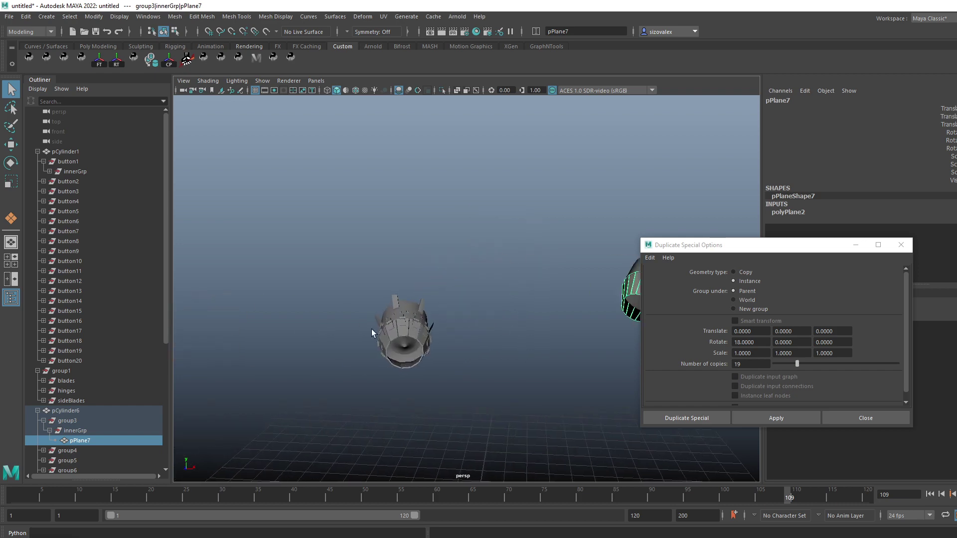
pyautogui.keyDown('alt'); pyautogui.moveTo(372, 331); pyautogui.dragTo(499, 374, button='right'); pyautogui.keyUp('alt')
pyautogui.keyDown('alt'); pyautogui.moveTo(498, 374); pyautogui.dragTo(267, 399); pyautogui.keyUp('alt')
pyautogui.keyDown('alt'); pyautogui.moveTo(267, 399); pyautogui.dragTo(428, 372, button='middle'); pyautogui.keyUp('alt')
pyautogui.click(400, 400)
pyautogui.press('f')
# Step: Isolate the selected nozzle blade in the viewport
pyautogui.keyDown('alt'); pyautogui.moveTo(500, 400); pyautogui.dragTo(319, 351, button='right'); pyautogui.keyUp('alt')
pyautogui.keyDown('alt'); pyautogui.moveTo(319, 351); pyautogui.dragTo(386, 344); pyautogui.keyUp('alt')
pyautogui.keyDown('alt'); pyautogui.moveTo(386, 344); pyautogui.dragTo(468, 344, button='right'); pyautogui.keyUp('alt')
pyautogui.keyDown('alt'); pyautogui.moveTo(468, 344); pyautogui.dragTo(411, 321); pyautogui.keyUp('alt')
pyautogui.keyDown('alt'); pyautogui.moveTo(424, 271); pyautogui.dragTo(527, 316, button='right'); pyautogui.keyUp('alt')
pyautogui.keyDown('alt'); pyautogui.moveTo(527, 316); pyautogui.dragTo(500, 312); pyautogui.keyUp('alt')
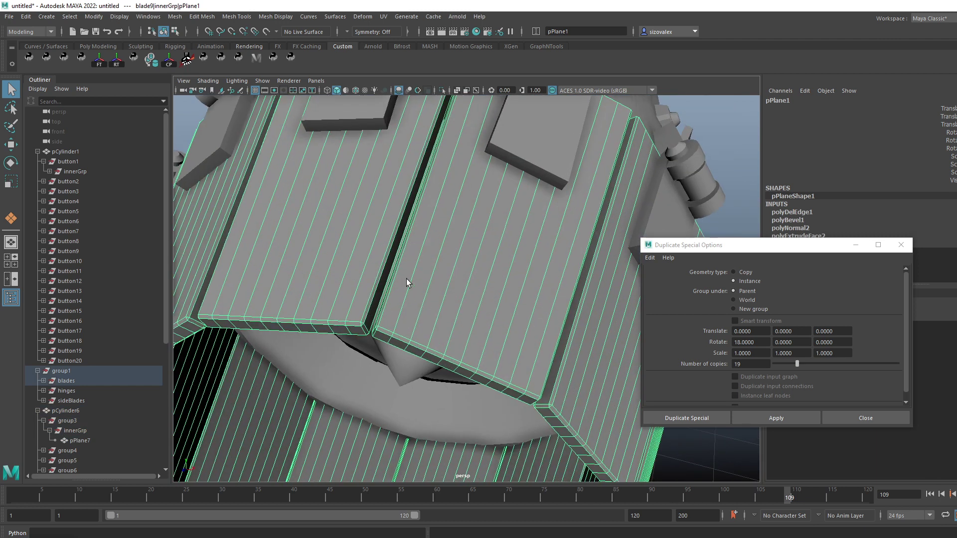
pyautogui.keyDown('alt'); pyautogui.moveTo(399, 305); pyautogui.dragTo(435, 330); pyautogui.keyUp('alt')
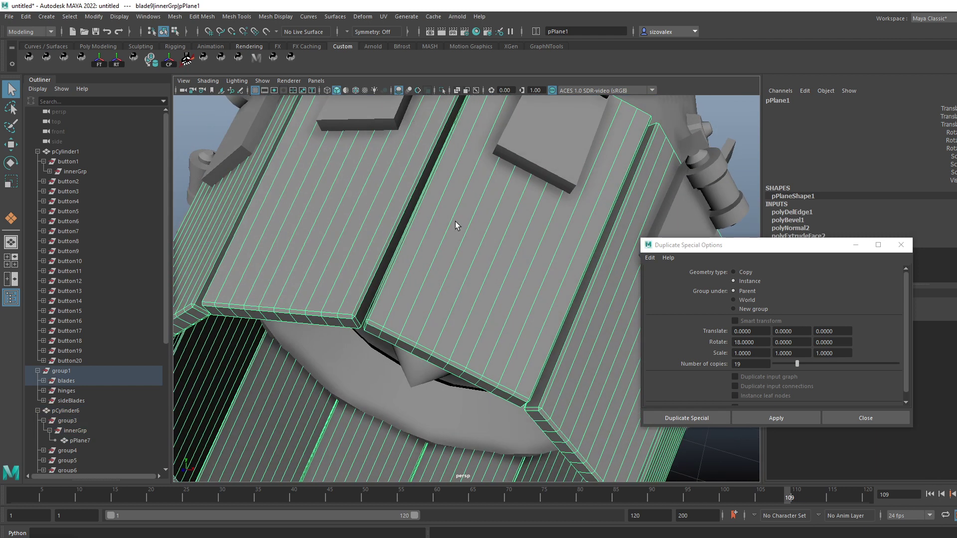
pyautogui.click(442, 89)
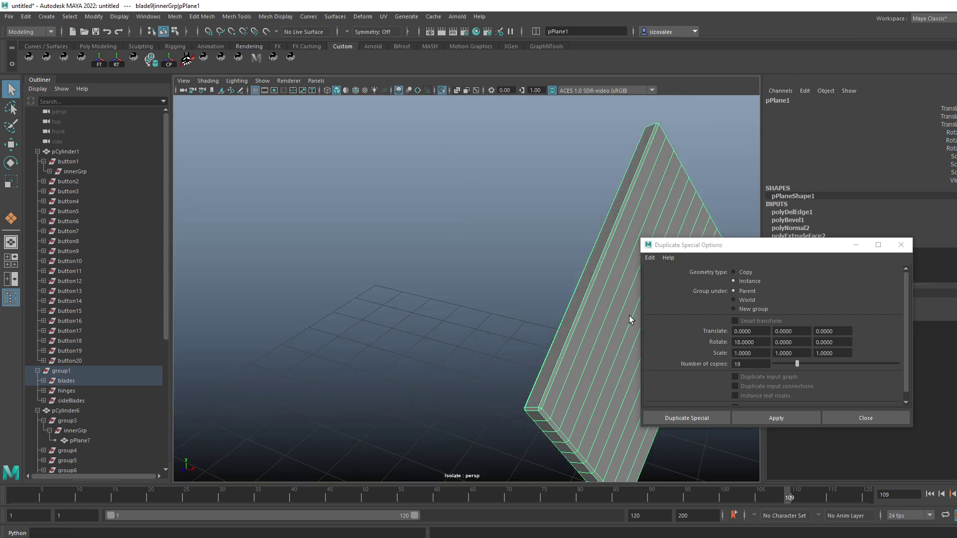
# Step: Select the edge ring of lengthwise edges running across the isolated blade's face
pyautogui.keyDown('alt'); pyautogui.moveTo(629, 316); pyautogui.dragTo(363, 262); pyautogui.keyUp('alt')
pyautogui.moveTo(370, 350); pyautogui.dragTo(368, 310, button='right')
pyautogui.click(343, 301)
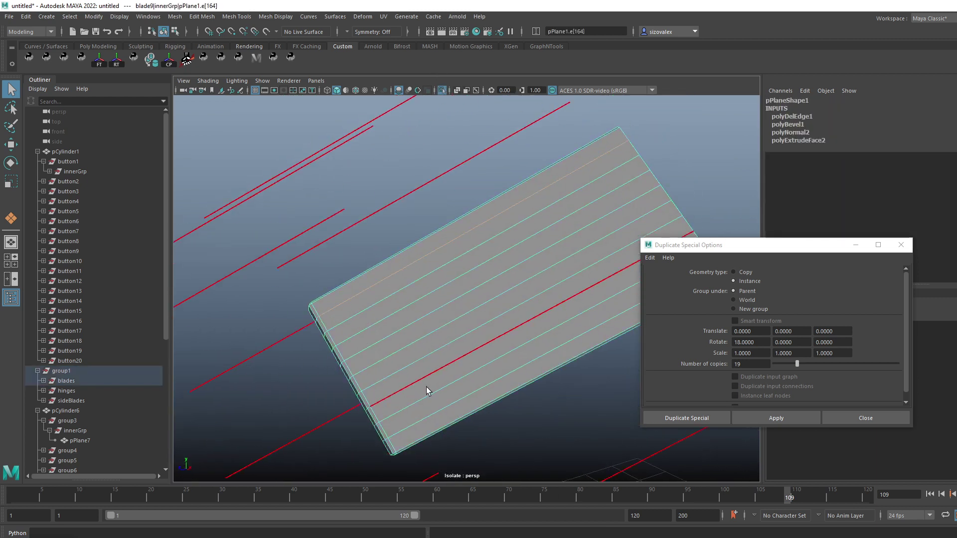
pyautogui.keyDown('shift'); pyautogui.click(433, 413); pyautogui.keyUp('shift')
pyautogui.keyDown('ctrl'); pyautogui.rightClick(476, 311); pyautogui.keyUp('ctrl')
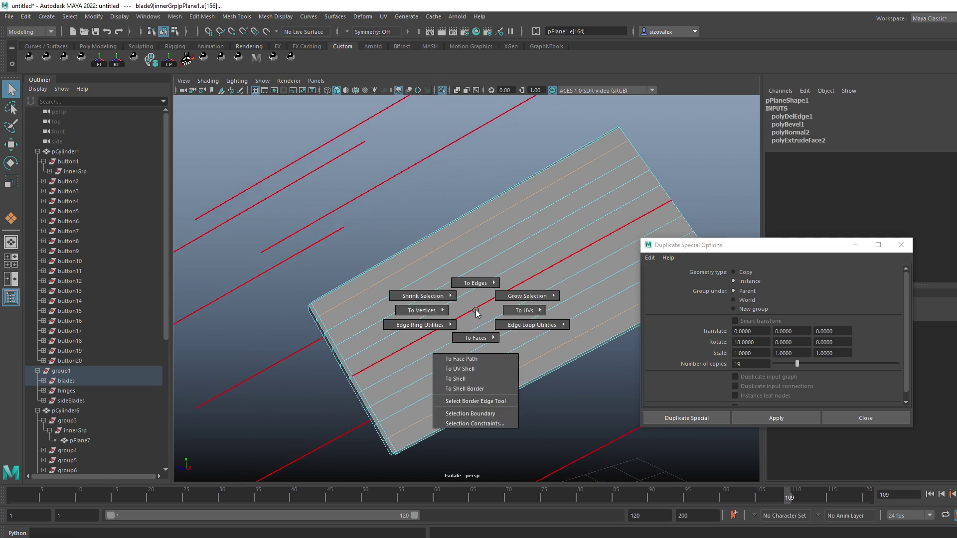
pyautogui.click(418, 344)
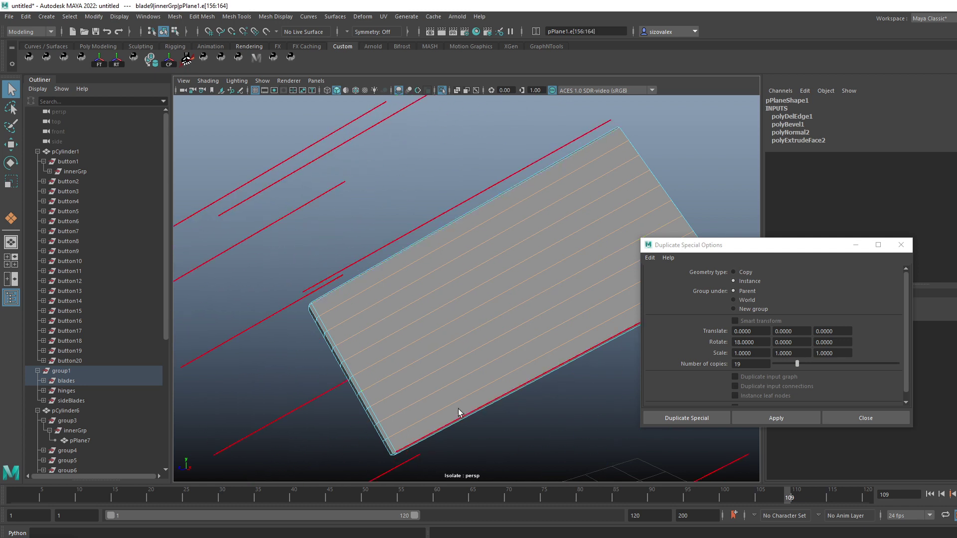
# Step: Extend the selection to full edge loops, delete these loops from the blade, and end the isolation
pyautogui.keyDown('alt'); pyautogui.moveTo(433, 384); pyautogui.dragTo(375, 243); pyautogui.keyUp('alt')
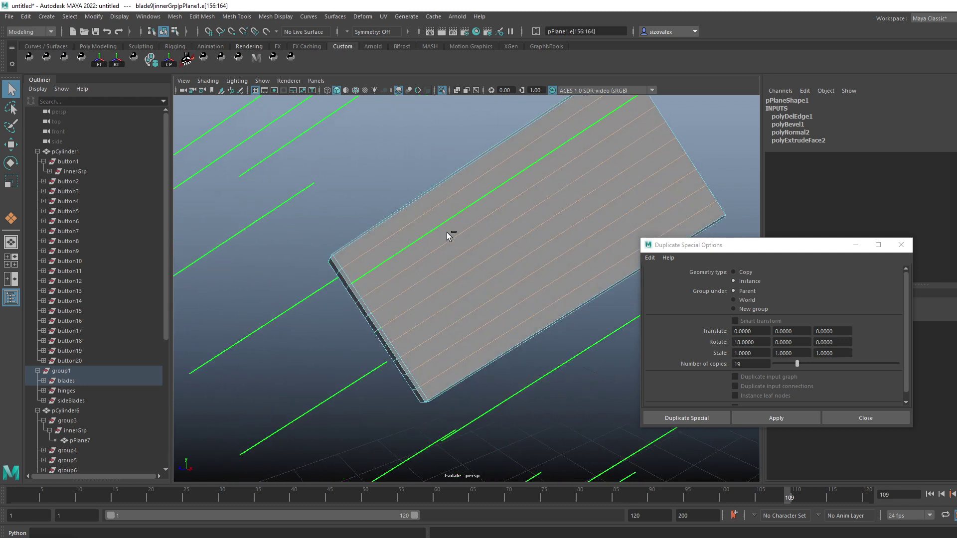
pyautogui.hotkey('ctrl', 'z')
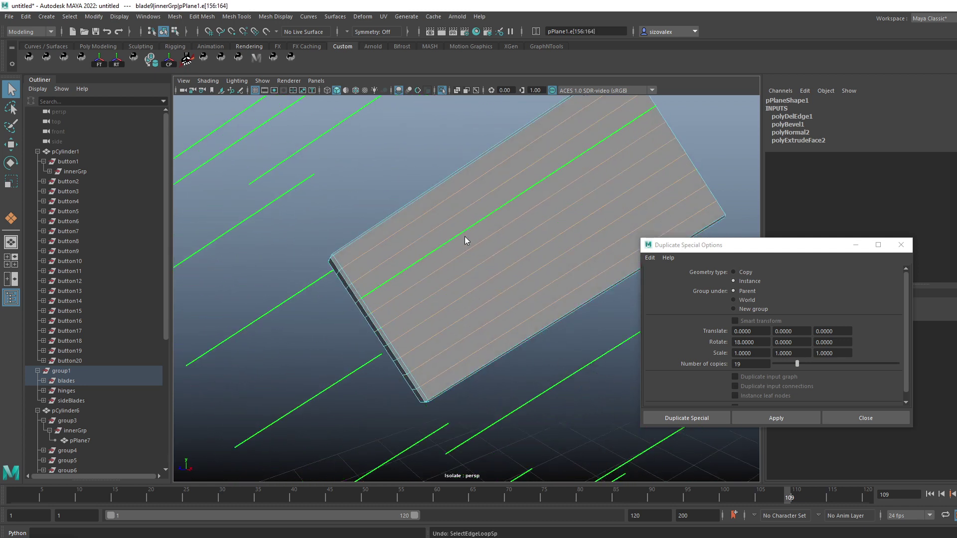
pyautogui.keyDown('ctrl'); pyautogui.rightClick(465, 237); pyautogui.keyUp('ctrl')
pyautogui.keyDown('ctrl'); pyautogui.moveTo(465, 238); pyautogui.dragTo(564, 292, button='right'); pyautogui.keyUp('ctrl')
pyautogui.keyDown('alt'); pyautogui.moveTo(483, 293); pyautogui.dragTo(433, 392); pyautogui.keyUp('alt')
pyautogui.hotkey('ctrl', 'Delete')
pyautogui.keyDown('alt'); pyautogui.moveTo(433, 392); pyautogui.dragTo(421, 289, button='right'); pyautogui.keyUp('alt')
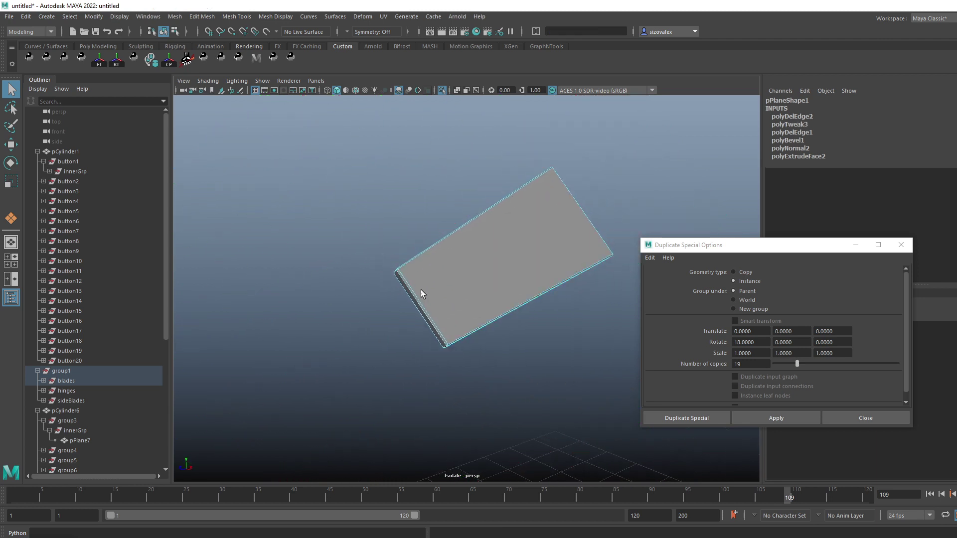
pyautogui.click(437, 96)
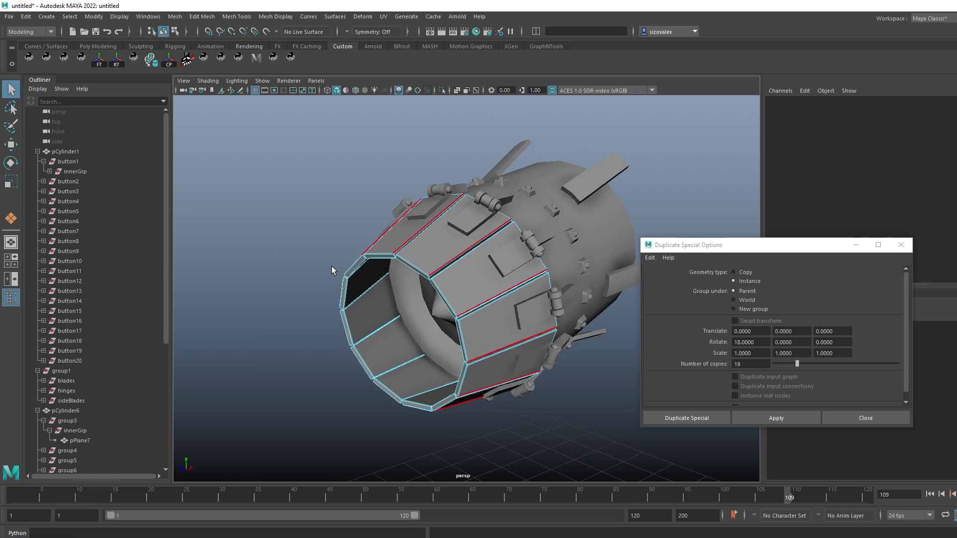
# Step: Return to object mode and select the small rectangular plate mesh on the nozzle blades
pyautogui.keyDown('alt'); pyautogui.moveTo(332, 269); pyautogui.dragTo(347, 289); pyautogui.keyUp('alt')
pyautogui.moveTo(449, 244); pyautogui.dragTo(478, 223, button='right')
pyautogui.moveTo(403, 314)
pyautogui.keyDown('alt'); pyautogui.mouseDown()
pyautogui.moveTo(370, 331)
pyautogui.moveTo(412, 316)
pyautogui.moveTo(402, 329)
pyautogui.mouseUp(); pyautogui.keyUp('alt')
pyautogui.scroll(5, 414, 315)
pyautogui.click(528, 302)
pyautogui.keyDown('alt'); pyautogui.moveTo(527, 302); pyautogui.dragTo(420, 305); pyautogui.keyUp('alt')
pyautogui.scroll(3, 420, 305)
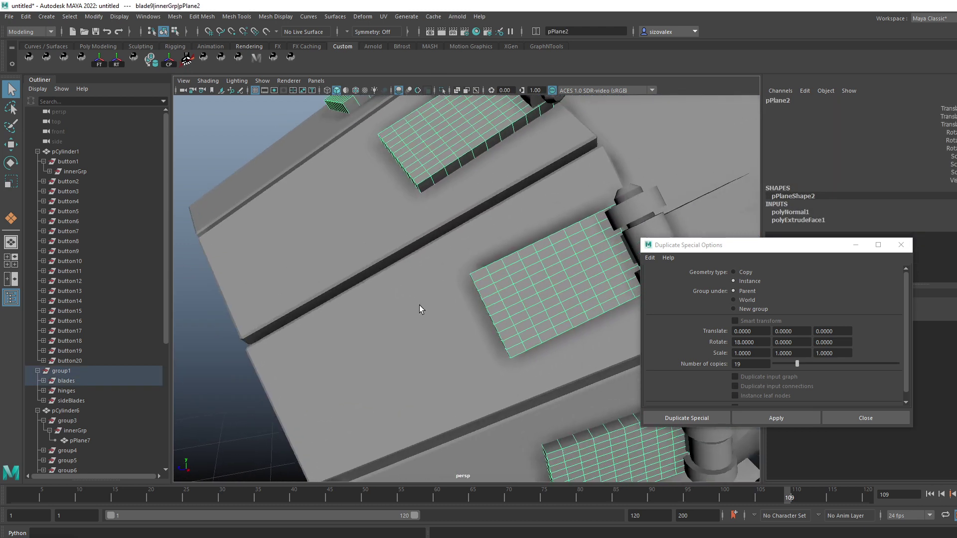
# Step: Select the plate's inner lengthwise edges as a ring, extend them to edge loops, and delete them
pyautogui.scroll(3, 419, 305)
pyautogui.moveTo(499, 302); pyautogui.dragTo(497, 270, button='right')
pyautogui.click(493, 273)
pyautogui.keyDown('shift'); pyautogui.click(537, 375); pyautogui.keyUp('shift')
pyautogui.keyDown('ctrl'); pyautogui.moveTo(544, 328); pyautogui.dragTo(477, 425, button='right'); pyautogui.keyUp('ctrl')
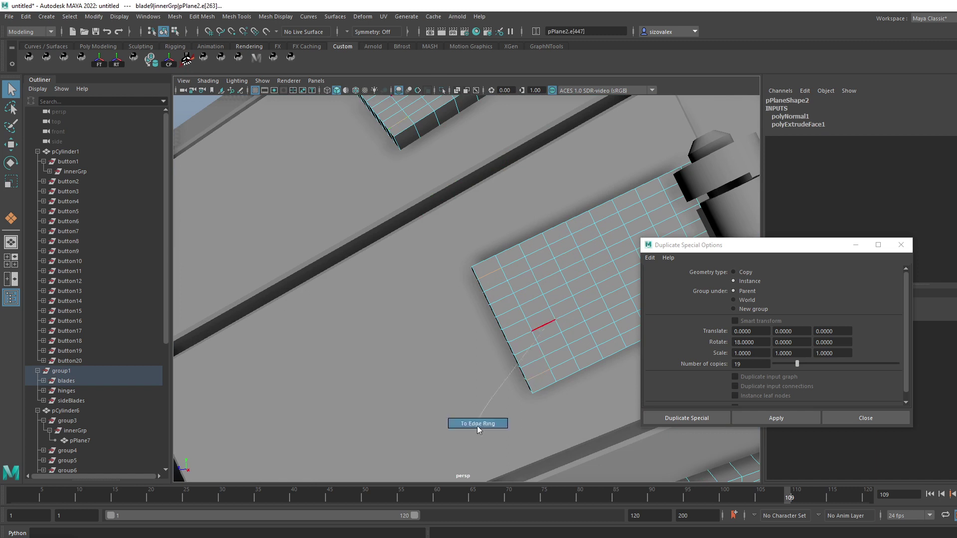
pyautogui.keyDown('ctrl'); pyautogui.moveTo(526, 288); pyautogui.dragTo(642, 403, button='right'); pyautogui.keyUp('ctrl')
pyautogui.keyDown('shift'); pyautogui.moveTo(553, 314); pyautogui.dragTo(459, 453, button='right'); pyautogui.keyUp('shift')
pyautogui.scroll(-8, 468, 331)
pyautogui.keyDown('alt'); pyautogui.moveTo(468, 331); pyautogui.dragTo(633, 382, button='right'); pyautogui.keyUp('alt')
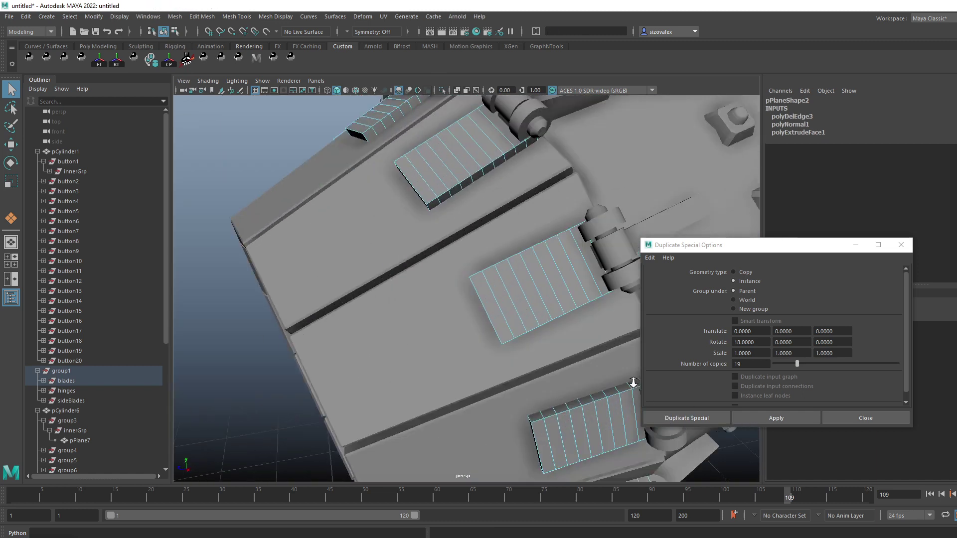
# Step: Select the plate's remaining crosswise edge loops, delete them, and return to object mode
pyautogui.scroll(1, 633, 382)
pyautogui.click(498, 294)
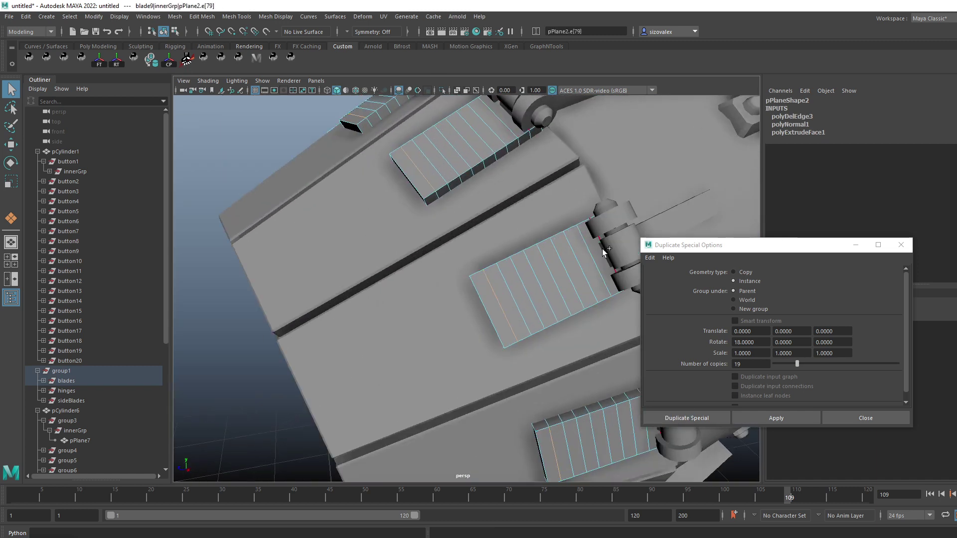
pyautogui.keyDown('shift'); pyautogui.doubleClick(594, 254); pyautogui.keyUp('shift')
pyautogui.keyDown('ctrl'); pyautogui.moveTo(494, 325); pyautogui.dragTo(528, 279, button='right'); pyautogui.keyUp('ctrl')
pyautogui.keyDown('shift'); pyautogui.moveTo(541, 284); pyautogui.dragTo(505, 312, button='right'); pyautogui.keyUp('shift')
pyautogui.moveTo(506, 311)
pyautogui.keyDown('alt'); pyautogui.mouseDown()
pyautogui.moveTo(577, 299)
pyautogui.moveTo(504, 305)
pyautogui.mouseUp(); pyautogui.keyUp('alt')
pyautogui.moveTo(504, 305); pyautogui.dragTo(533, 274, button='right')
pyautogui.keyDown('alt'); pyautogui.moveTo(534, 274); pyautogui.dragTo(391, 268, button='right'); pyautogui.keyUp('alt')
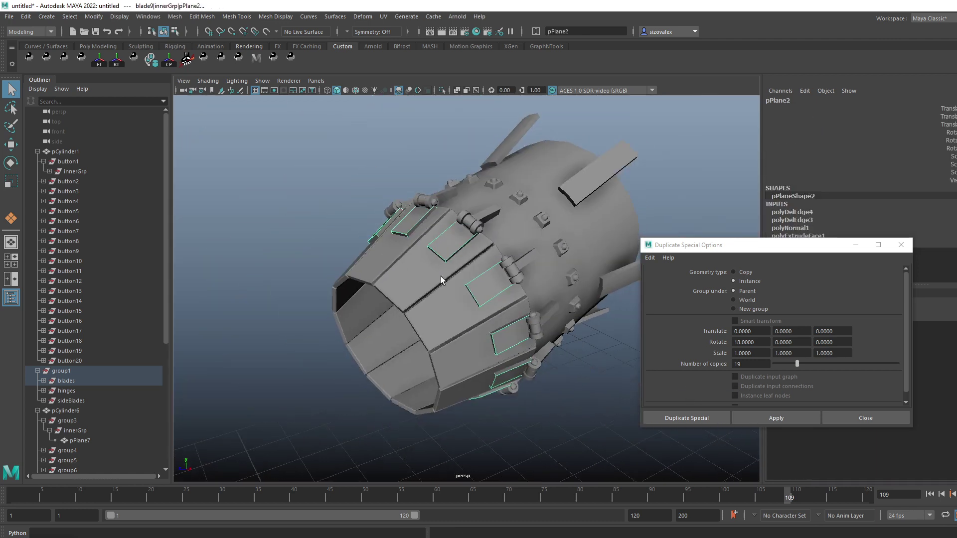
# Step: Select the narrow strip mesh behind the nozzle's hinges and frame it
pyautogui.keyDown('alt'); pyautogui.moveTo(441, 279); pyautogui.dragTo(349, 259); pyautogui.keyUp('alt')
pyautogui.scroll(3, 517, 372)
pyautogui.click(501, 273)
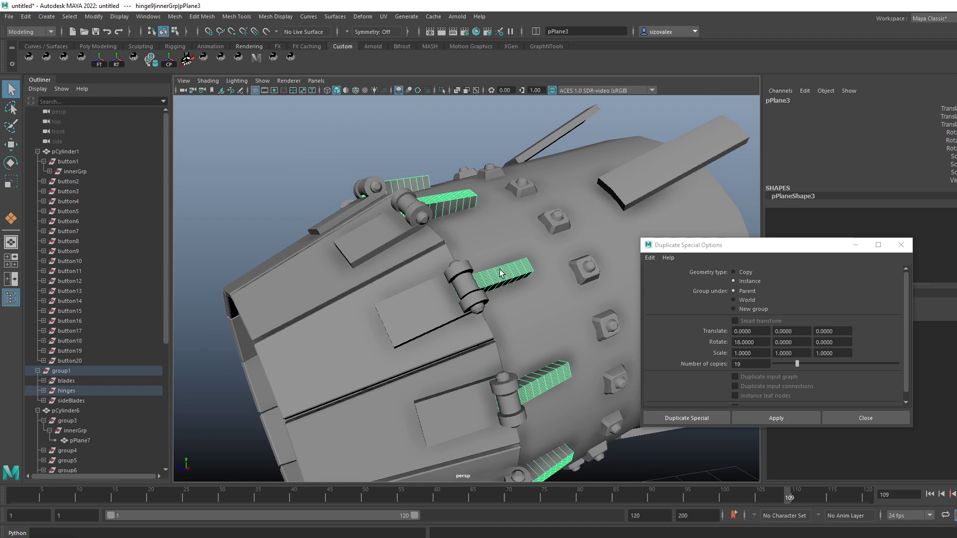
pyautogui.press('f')
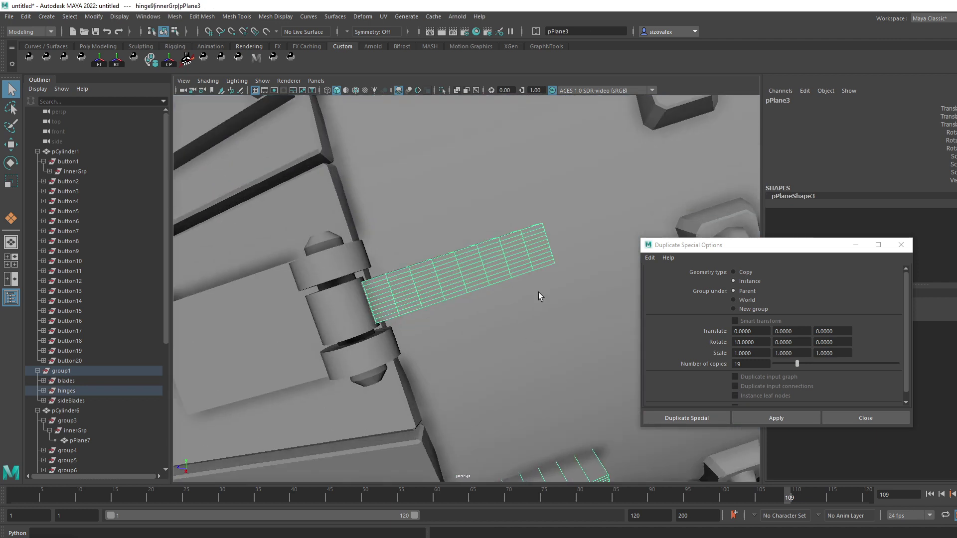